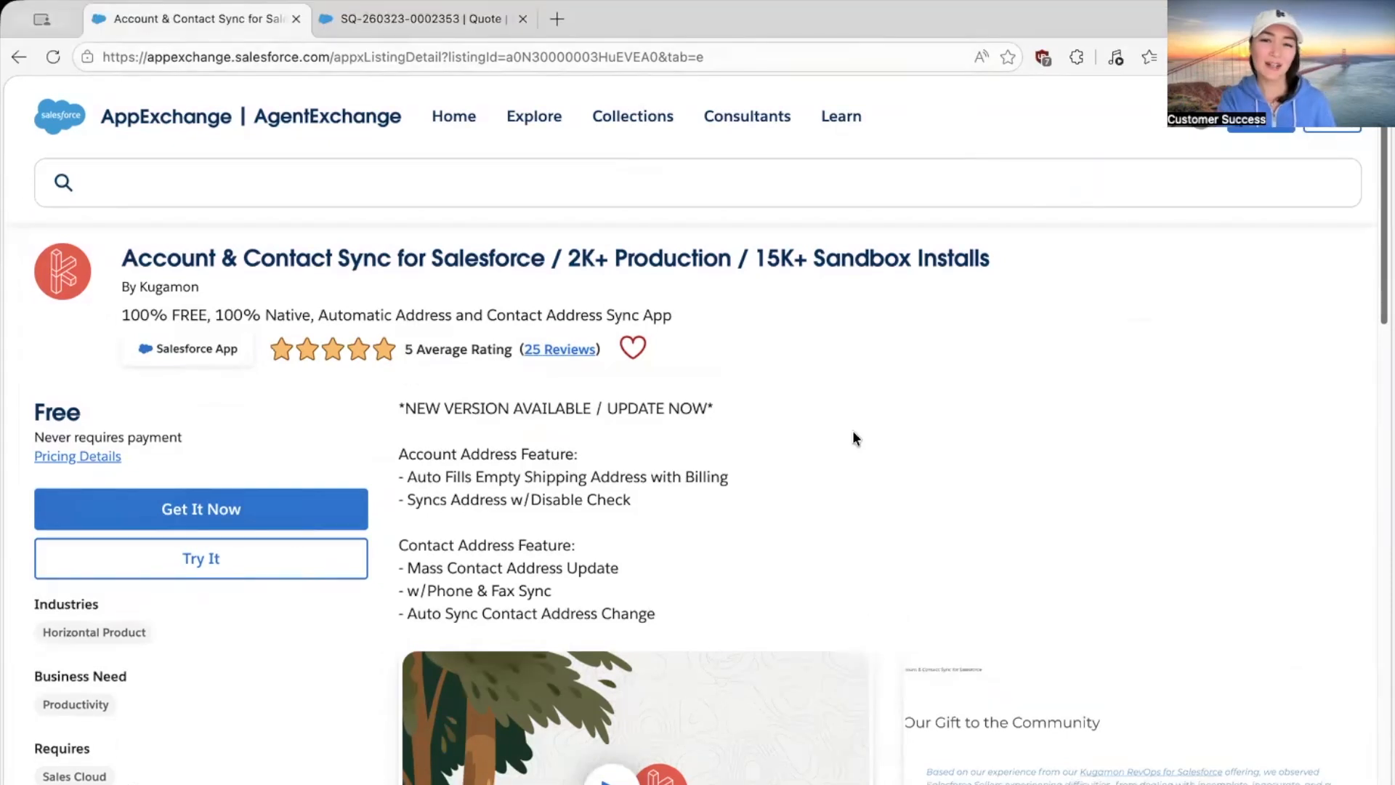
Step: On the open sales quote, replace the Contact Billing with the Pyramid Construction Inc. contact and save the record
left_click(394, 21)
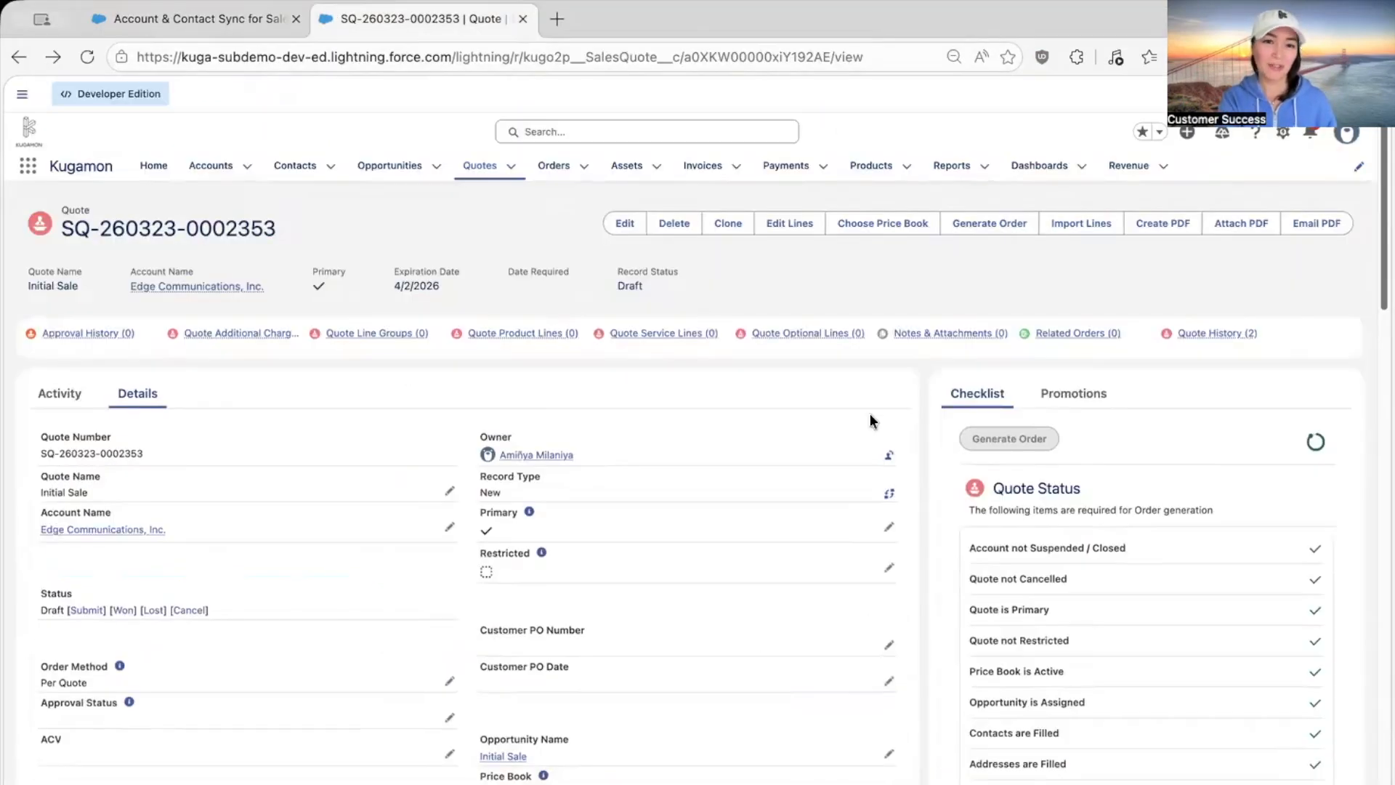
scroll(861, 474, "down", 9)
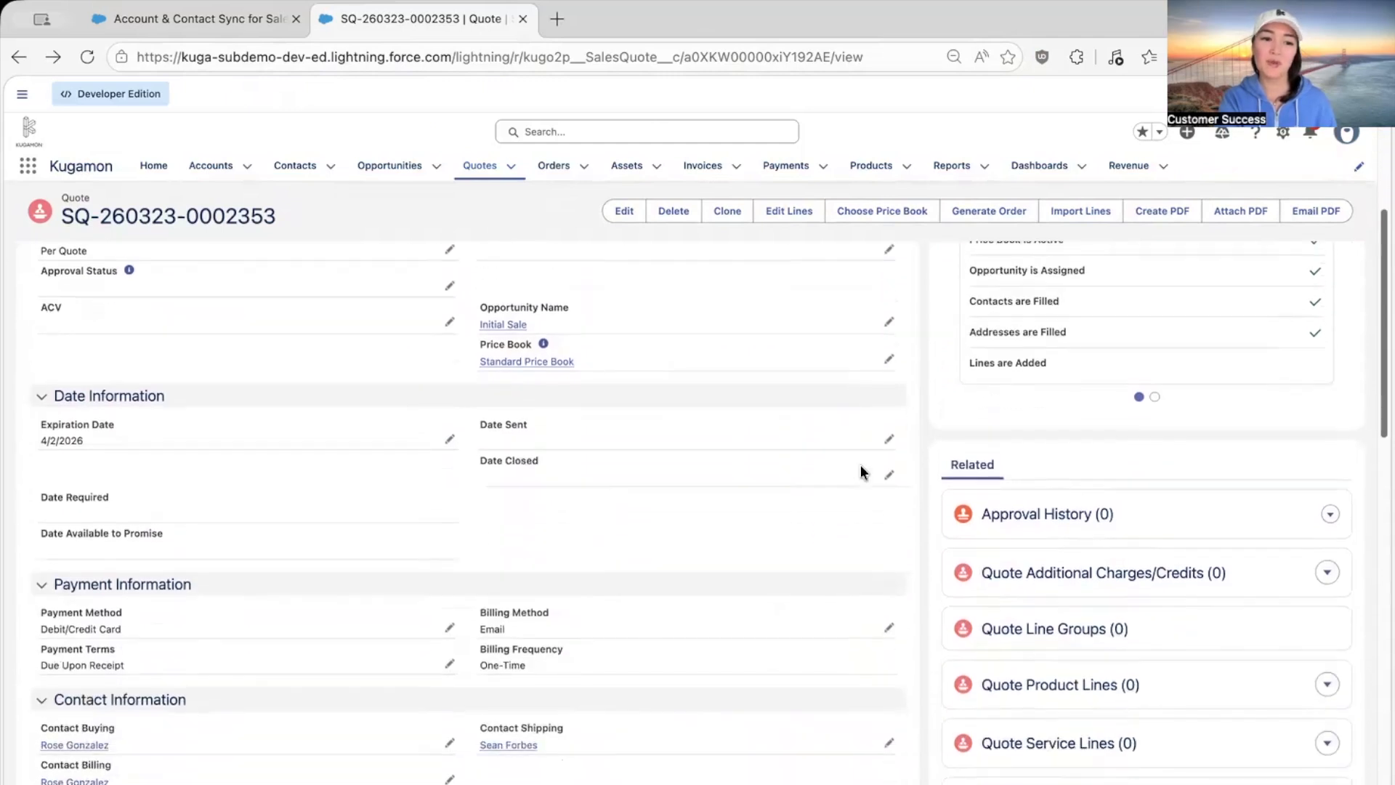
scroll(863, 472, "down", 3)
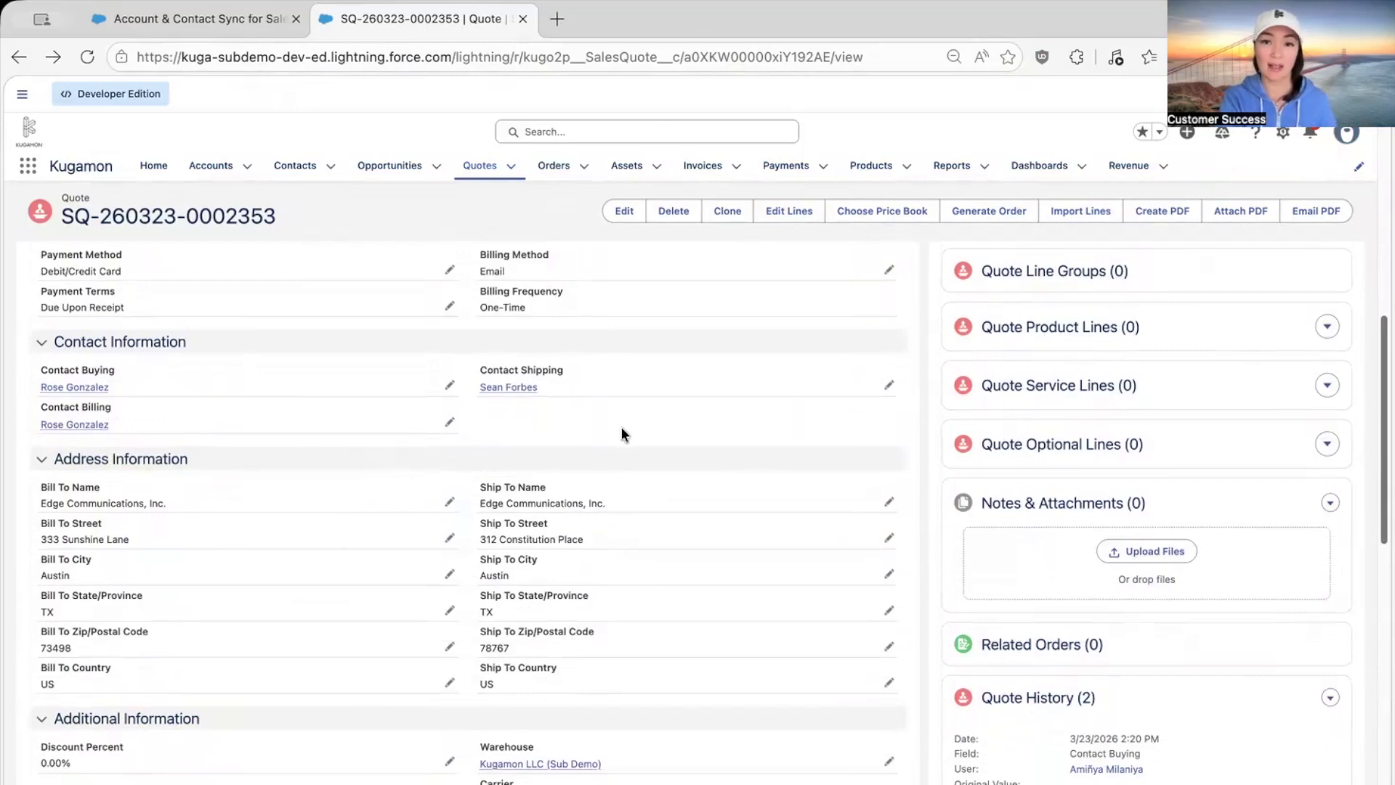
left_click(449, 423)
left_click(444, 438)
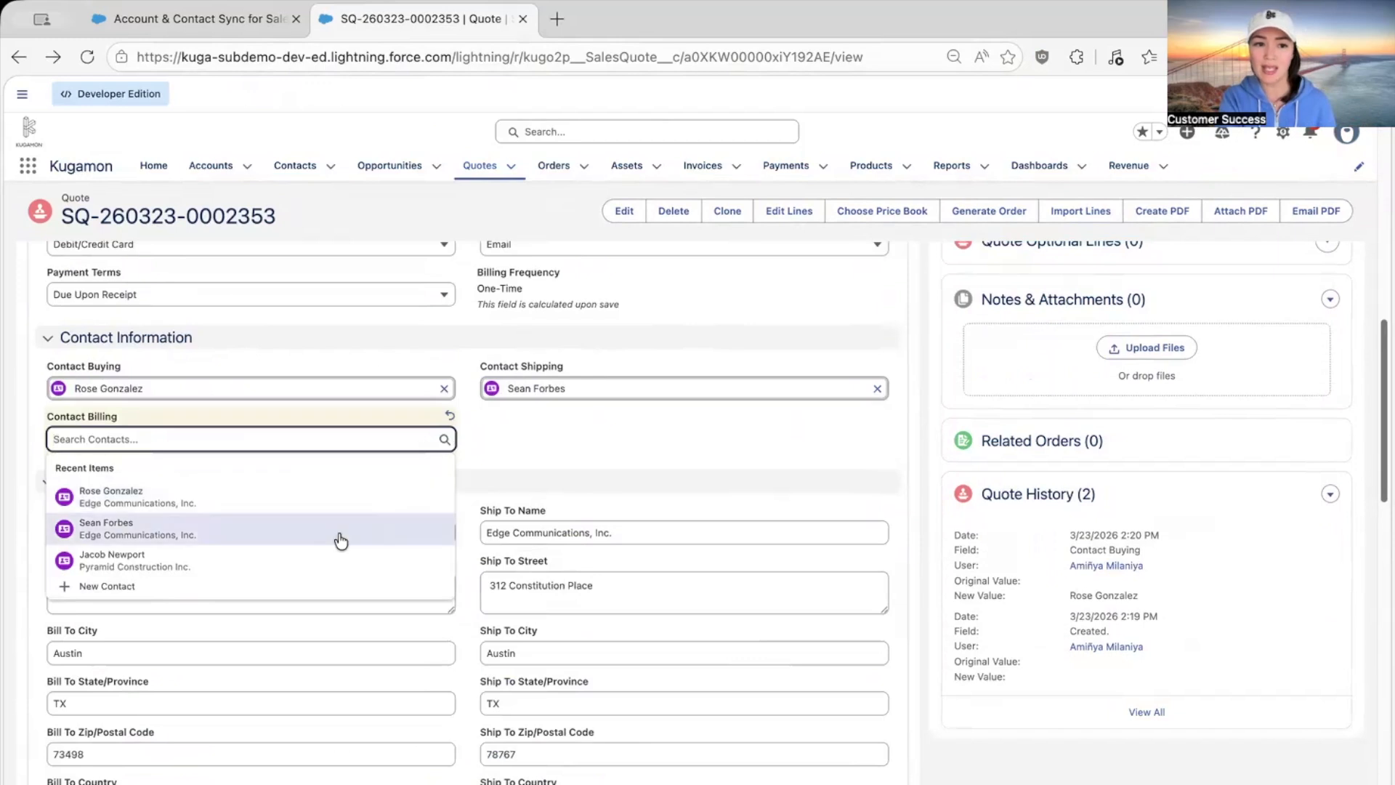
left_click(324, 557)
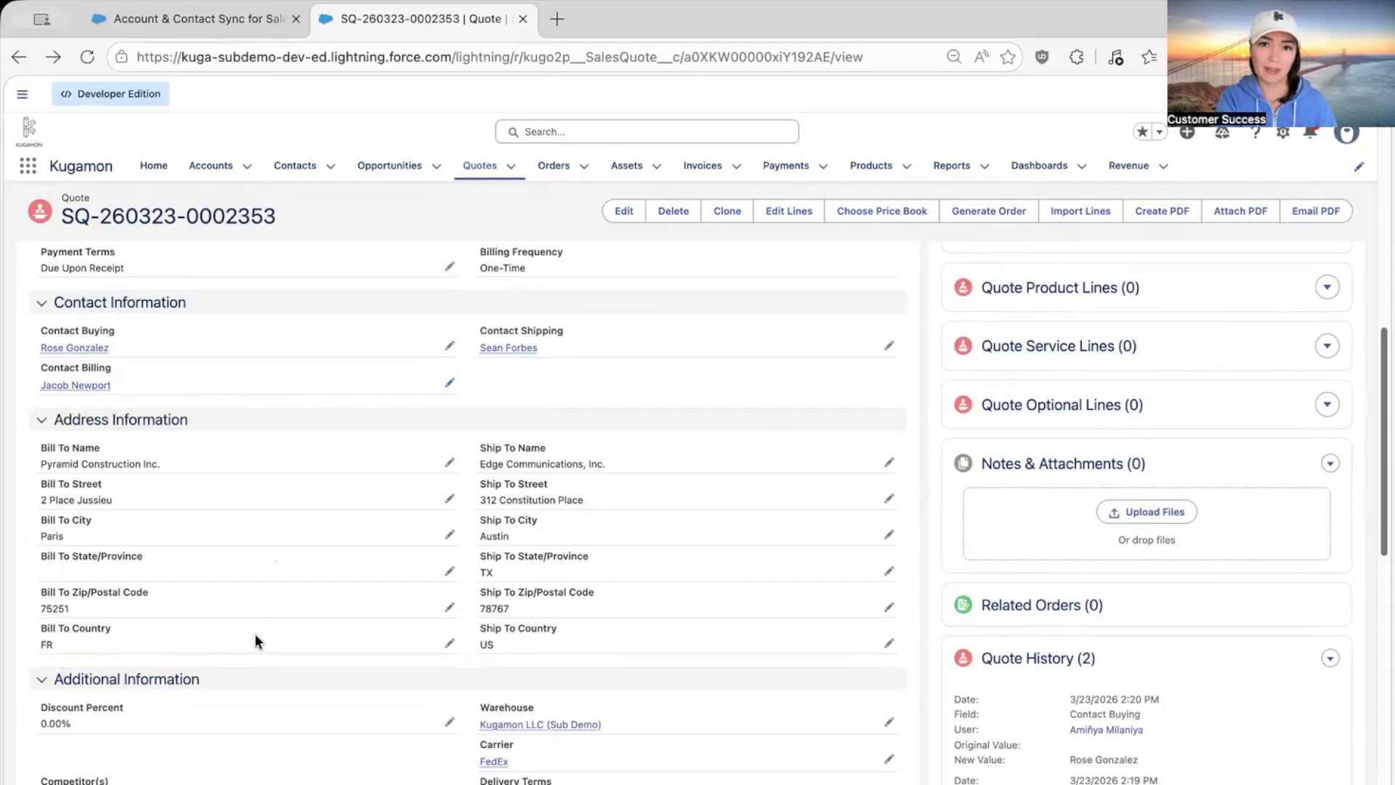
mouse_move(80, 385)
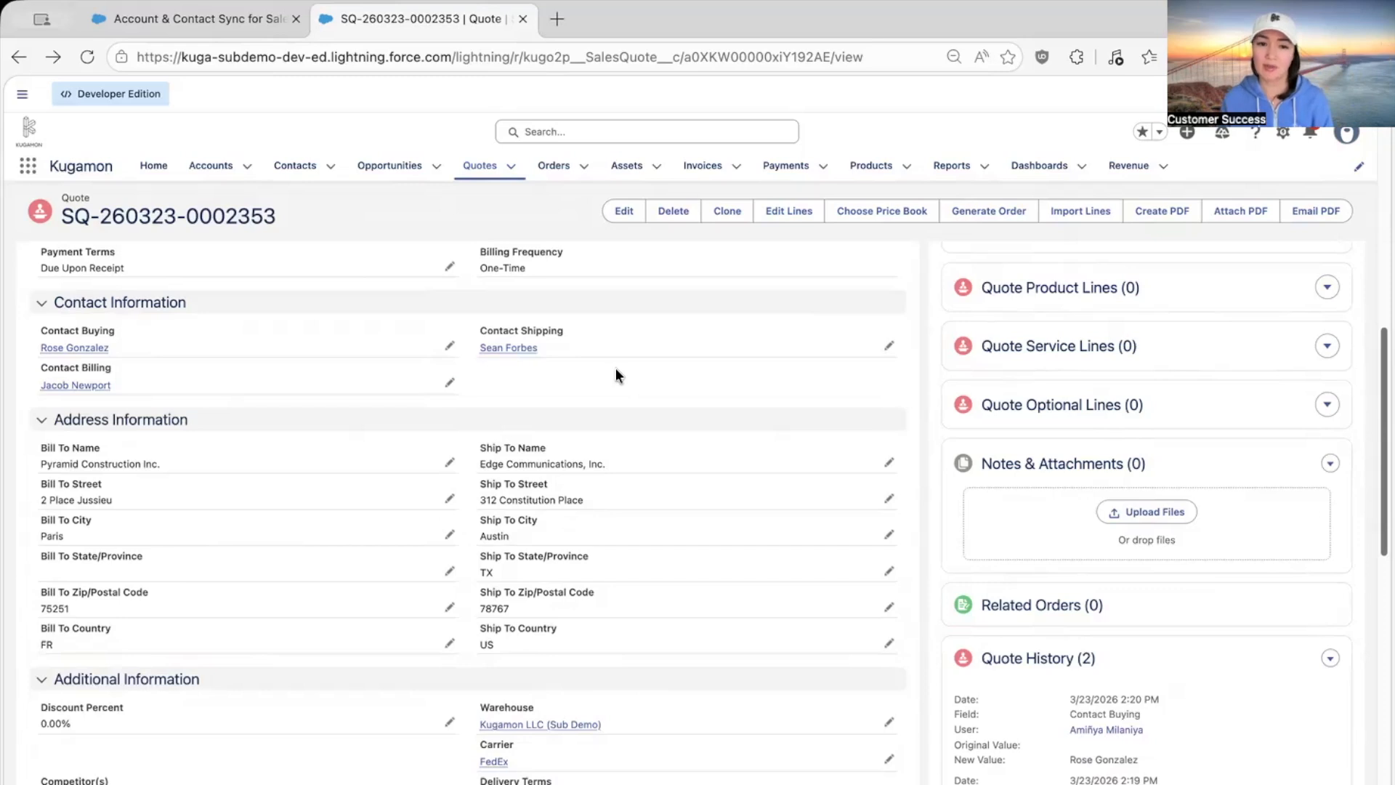
Step: Open the quote's Edge Communications, Inc. account, change the street suffix in its billing address to Lane, and save
scroll(654, 327, "up", 10)
left_click(120, 528)
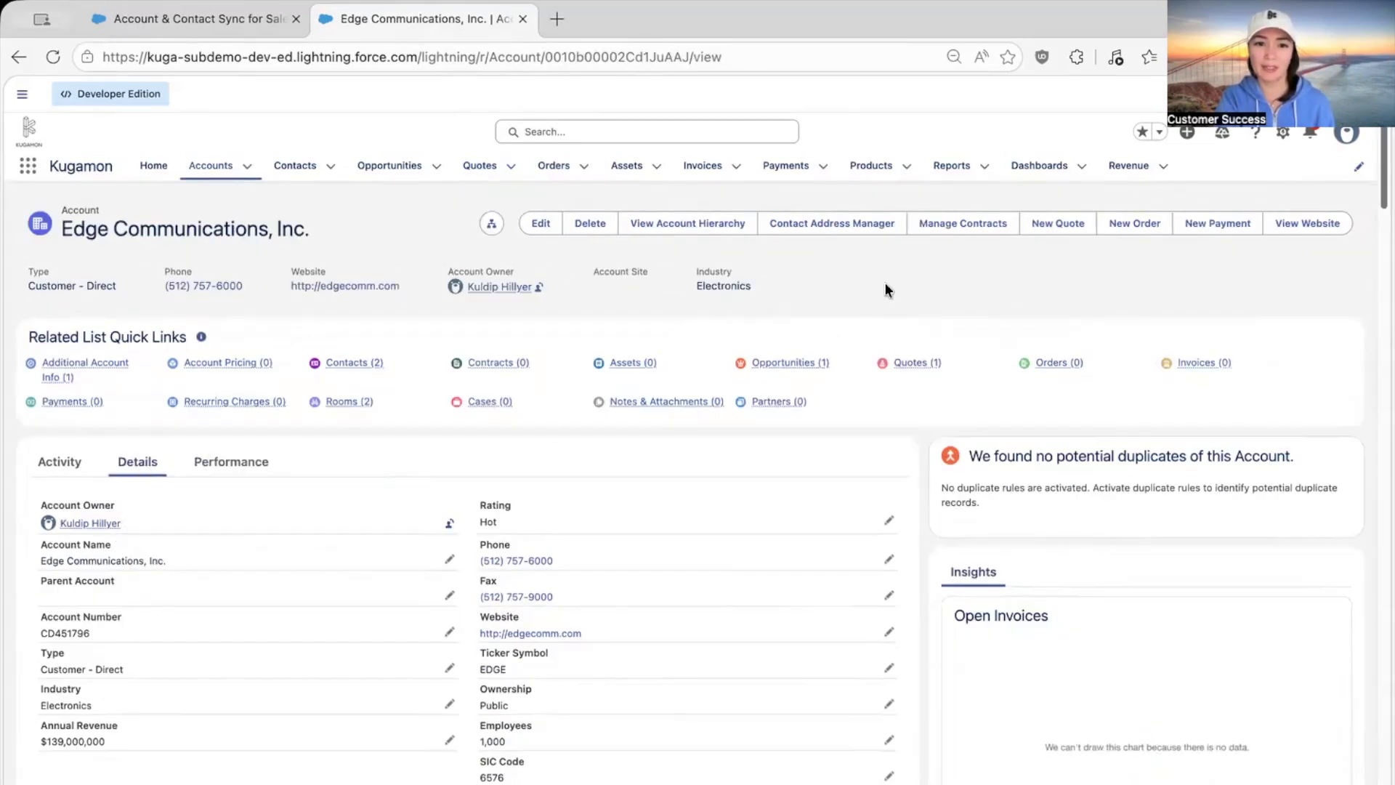
scroll(884, 283, "down", 3)
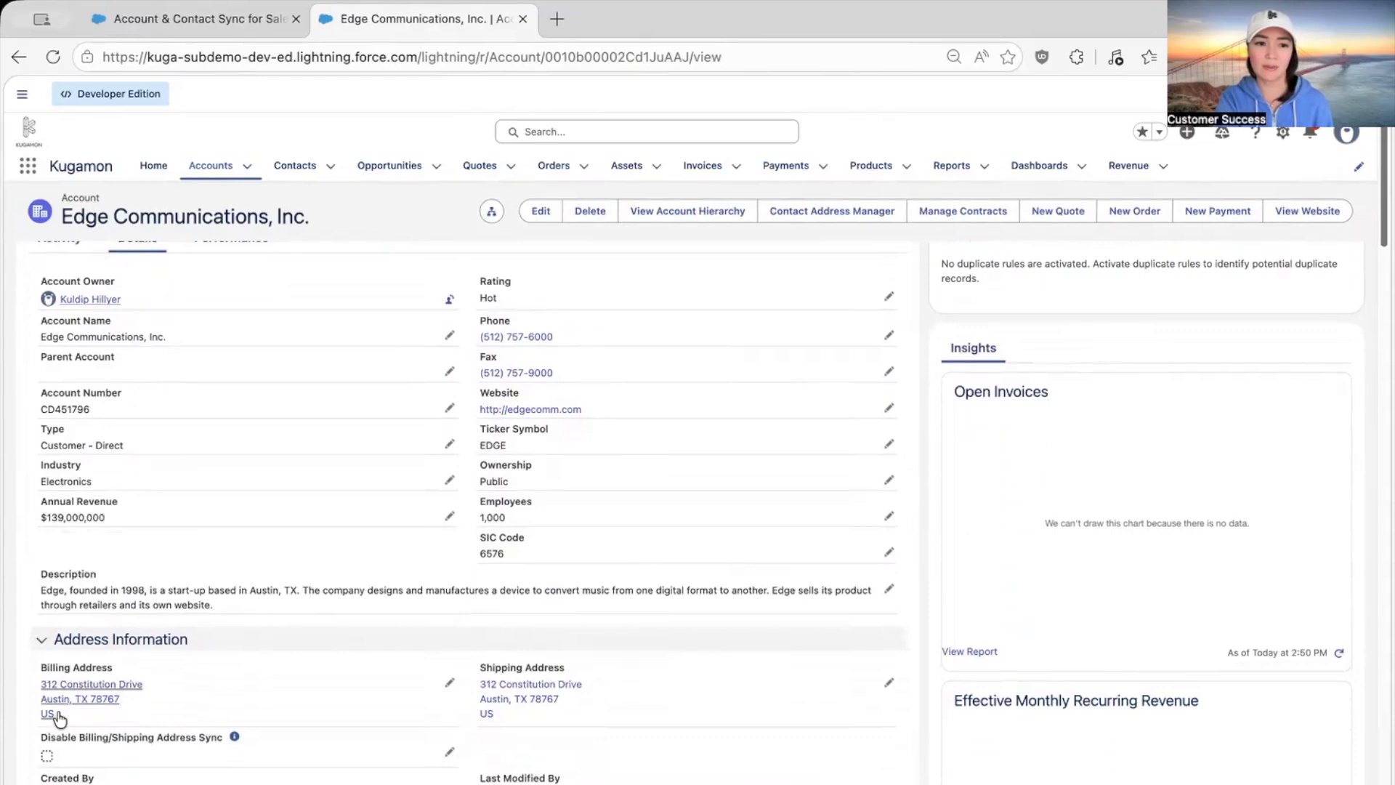
scroll(575, 699, "down", 3)
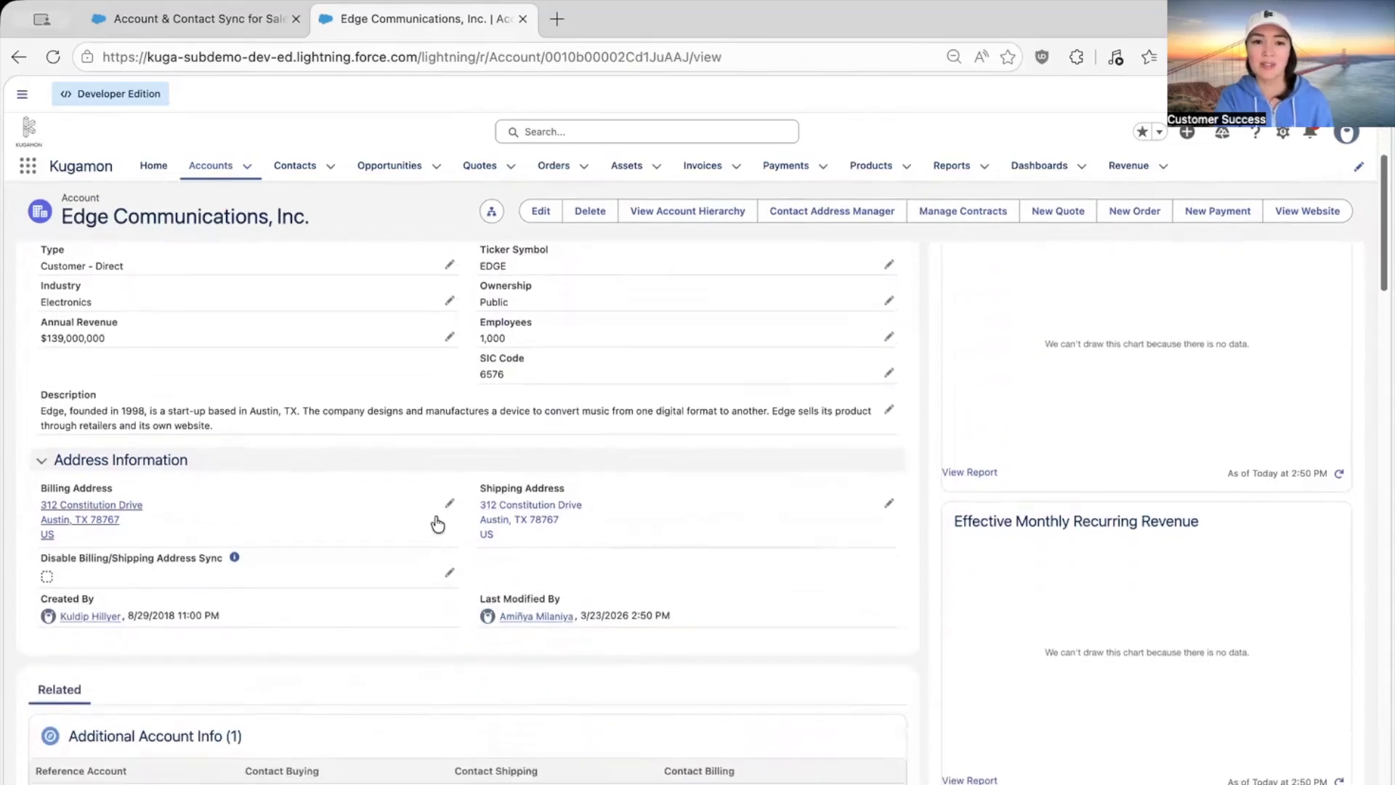
left_click(449, 505)
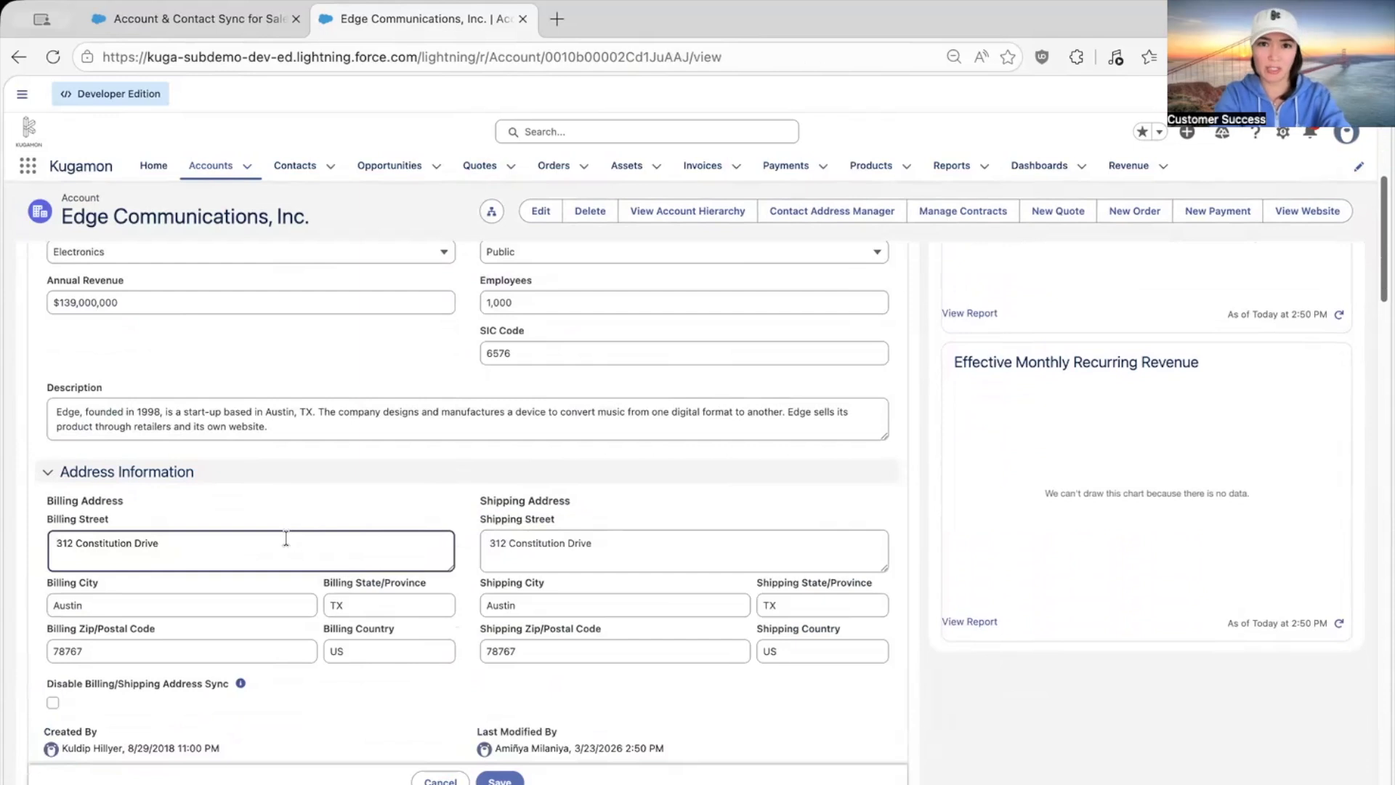
key("BackSpace")
key("BackSpace")
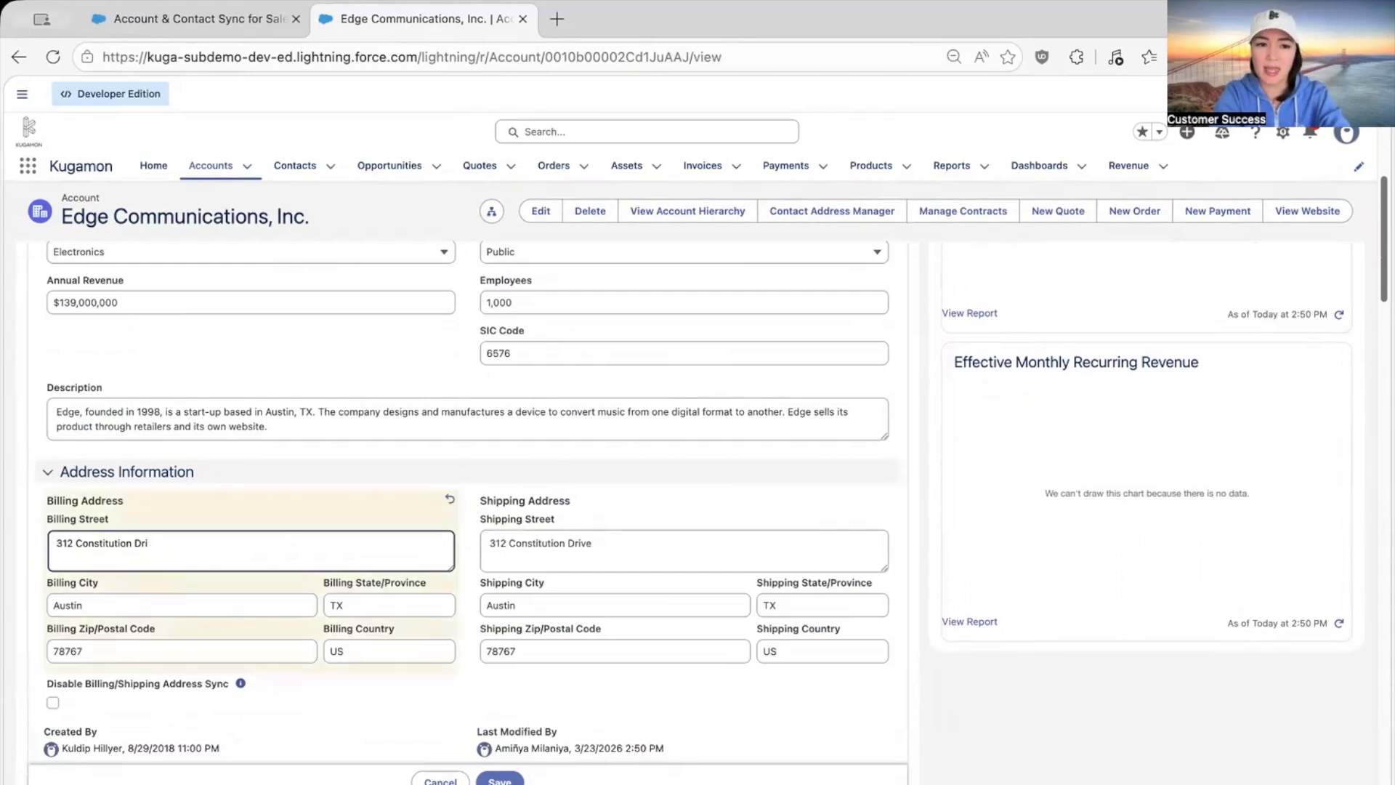
key("BackSpace")
type("Lane")
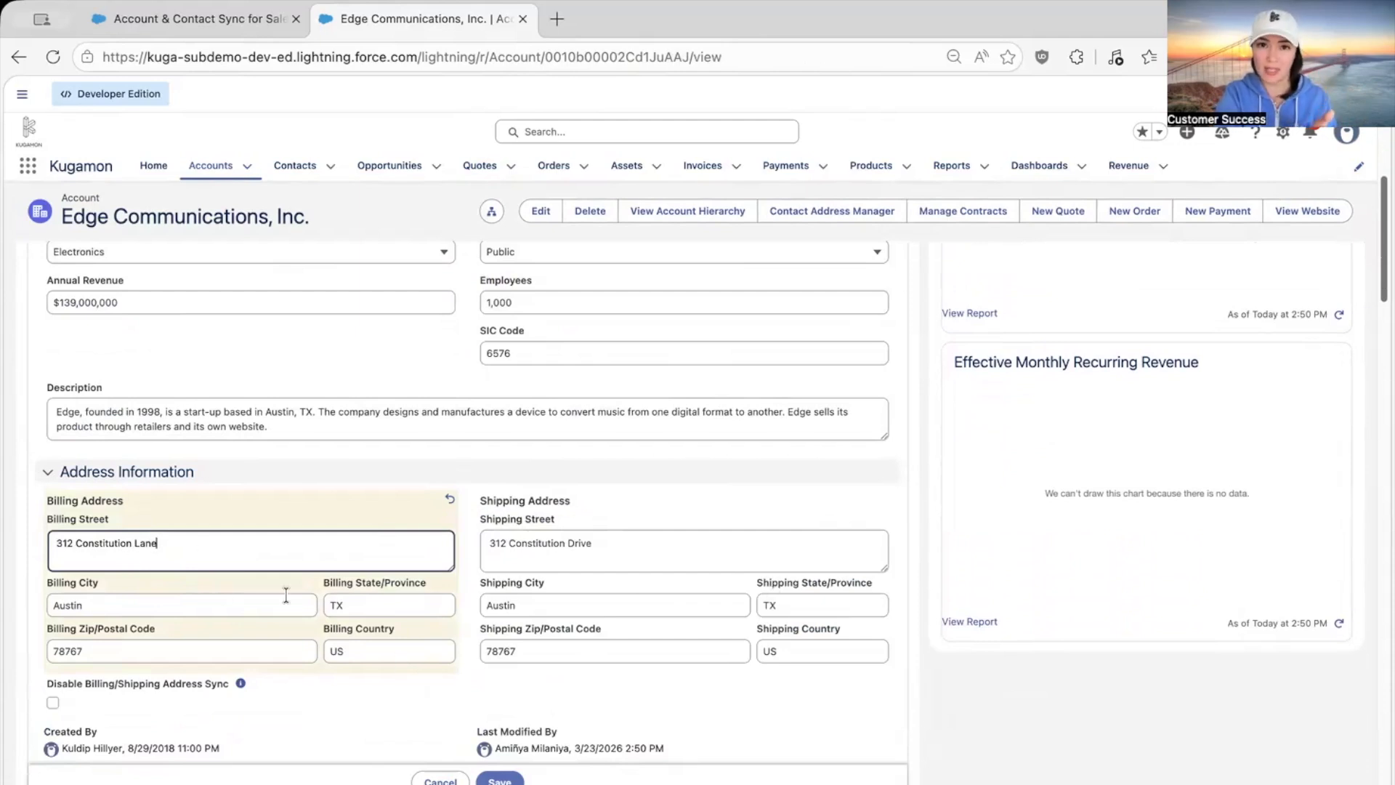
left_click(500, 779)
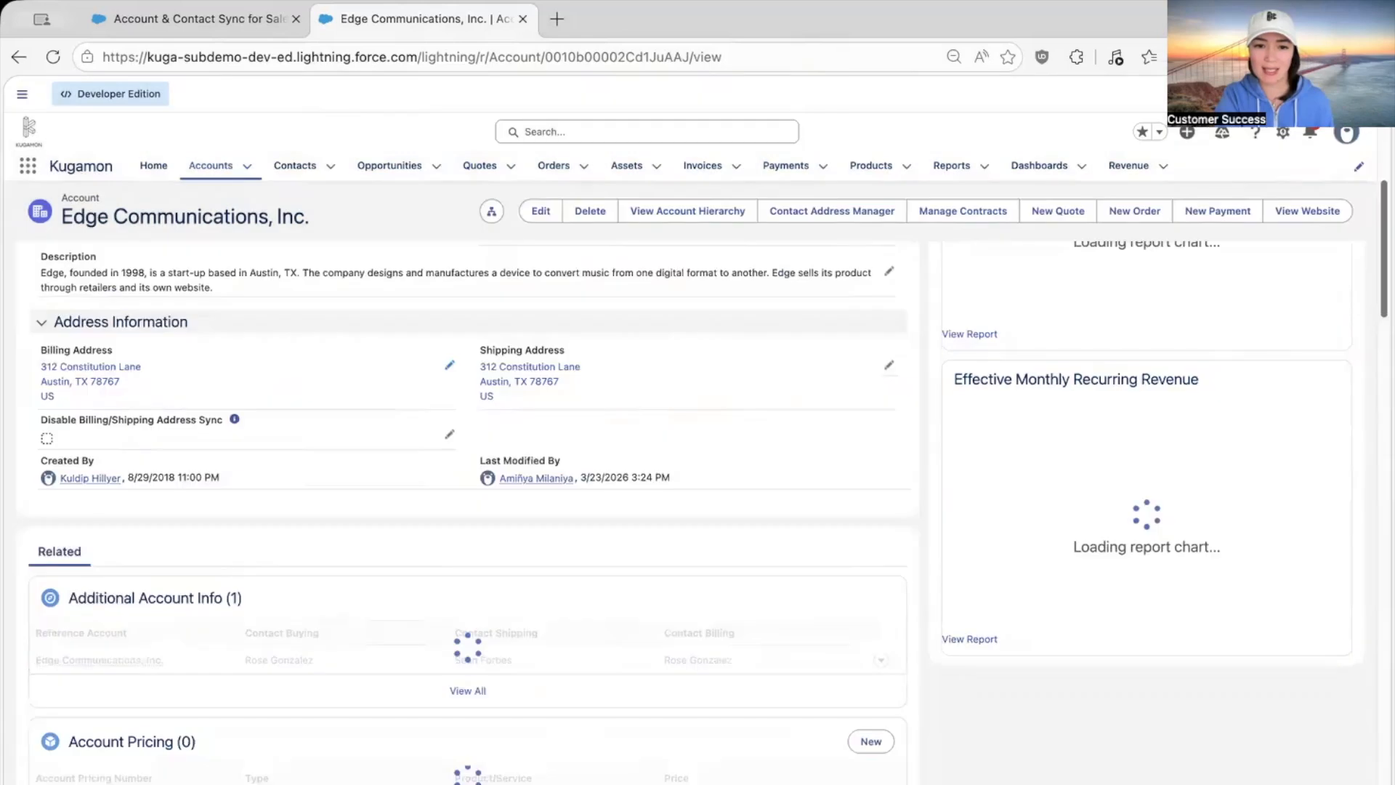
Step: Clear the account's shipping street, city, state/province, zip/postal code and country, and save the record
scroll(713, 392, "up", 2)
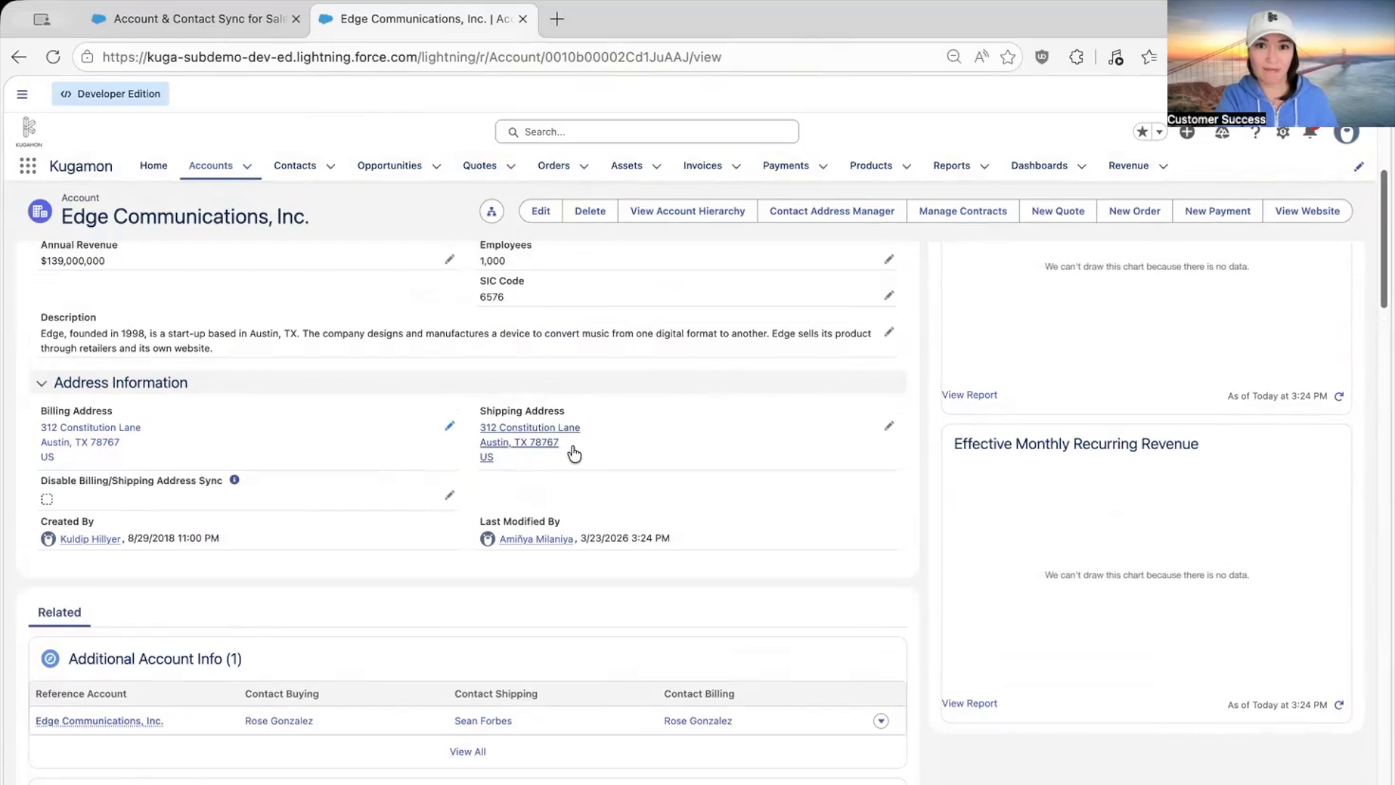
scroll(891, 521, "up", 2)
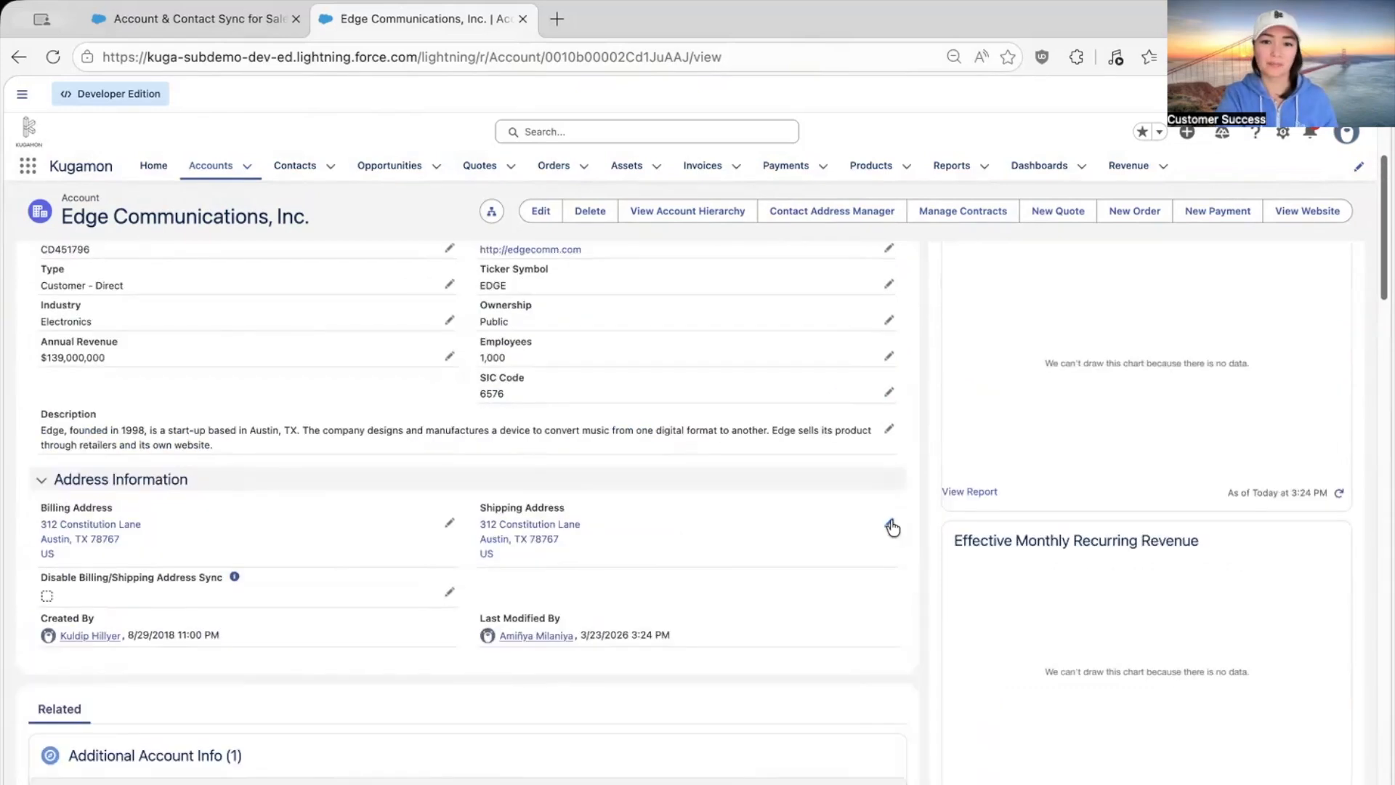
left_click(891, 521)
left_click_drag(620, 582, 448, 541)
key("BackSpace")
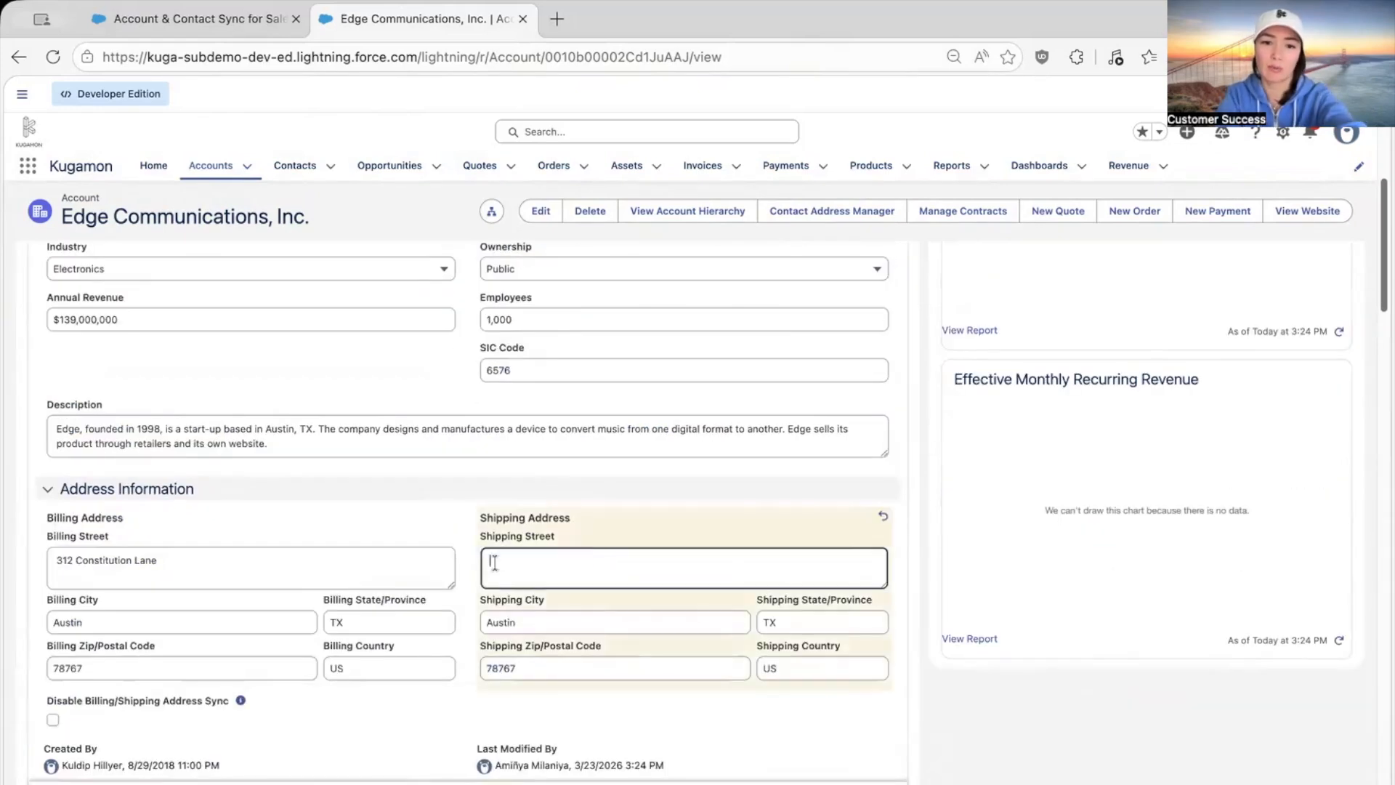
double_click(501, 622)
key("BackSpace")
left_click(516, 665)
double_click(516, 666)
key("BackSpace")
double_click(770, 622)
key("BackSpace")
double_click(770, 667)
key("BackSpace")
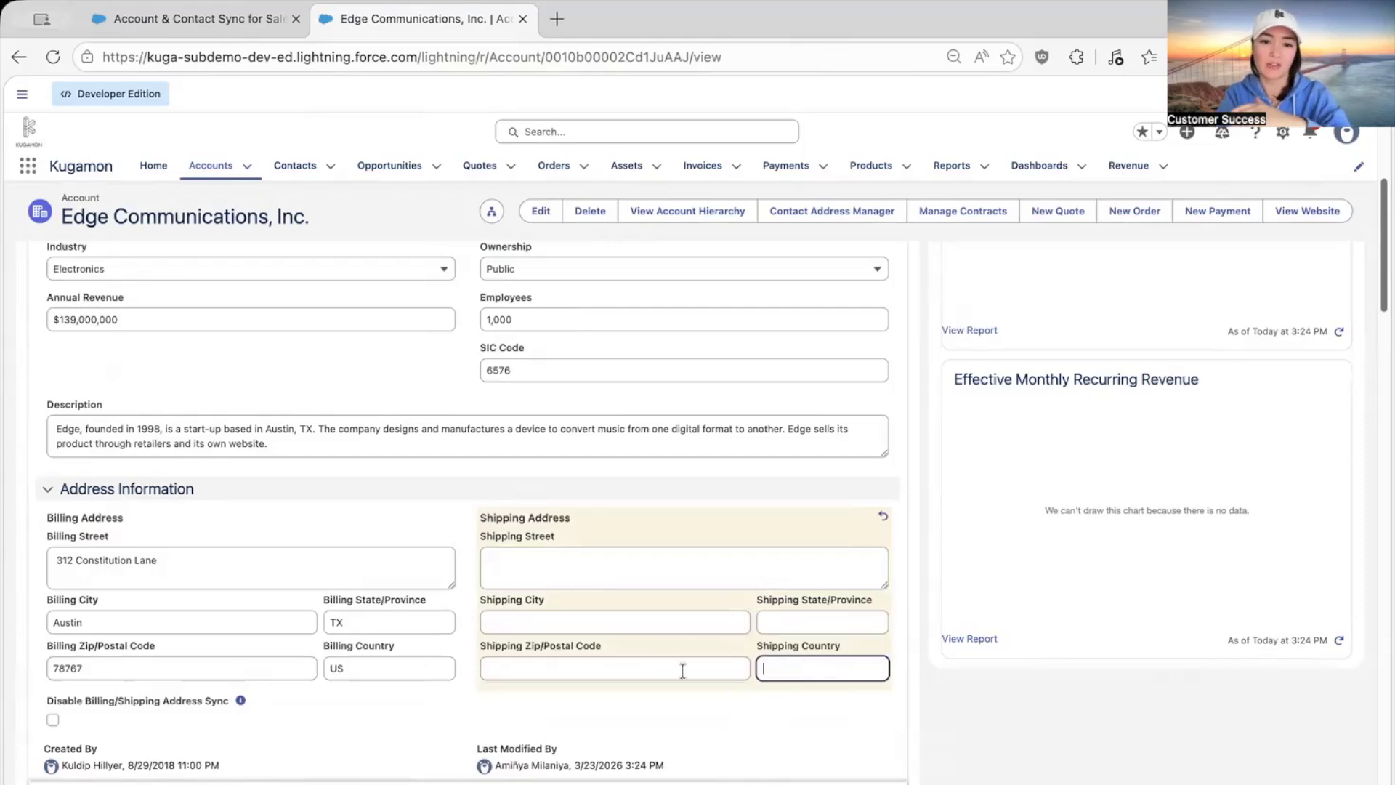
left_click(549, 778)
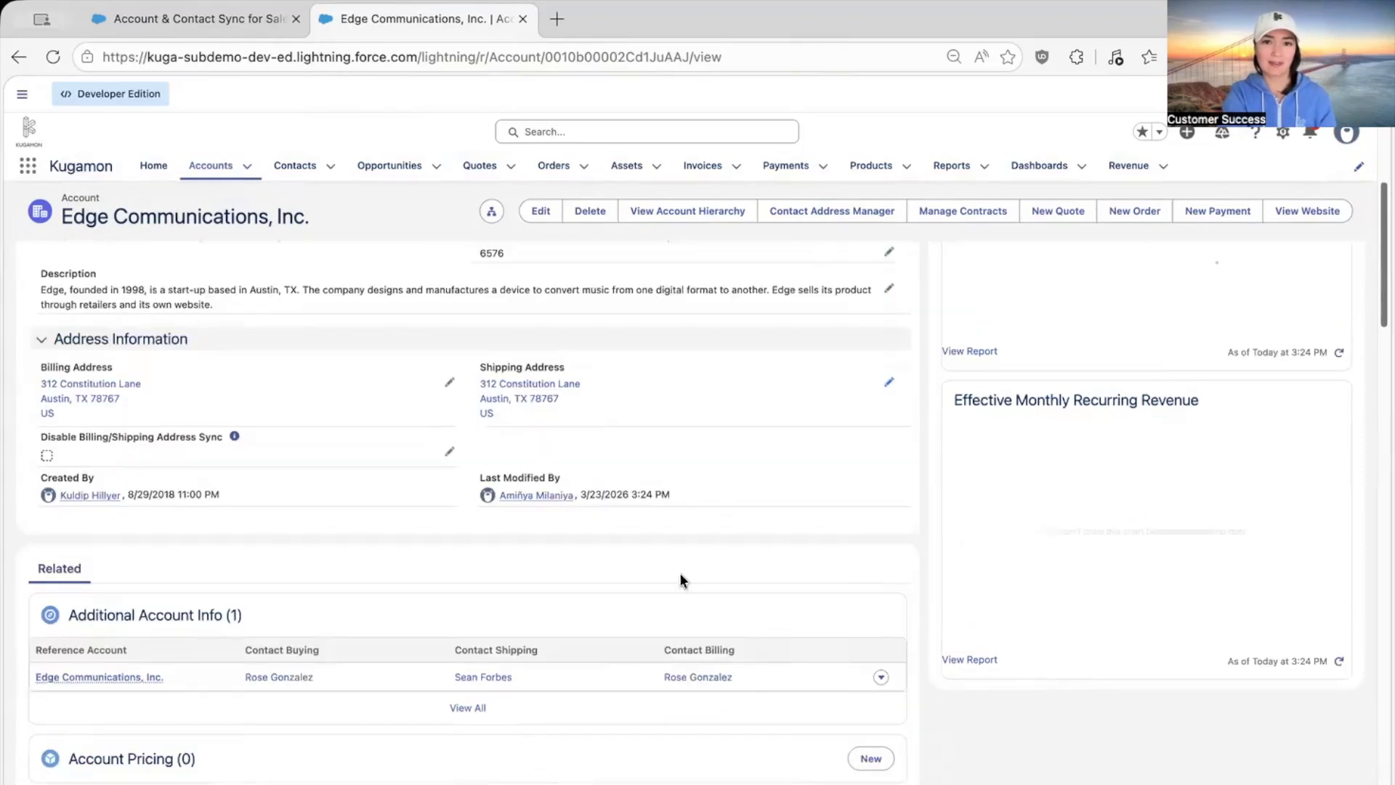
Step: Change the street suffix in the account's shipping address to Drive and save the record
scroll(681, 575, "up", 1)
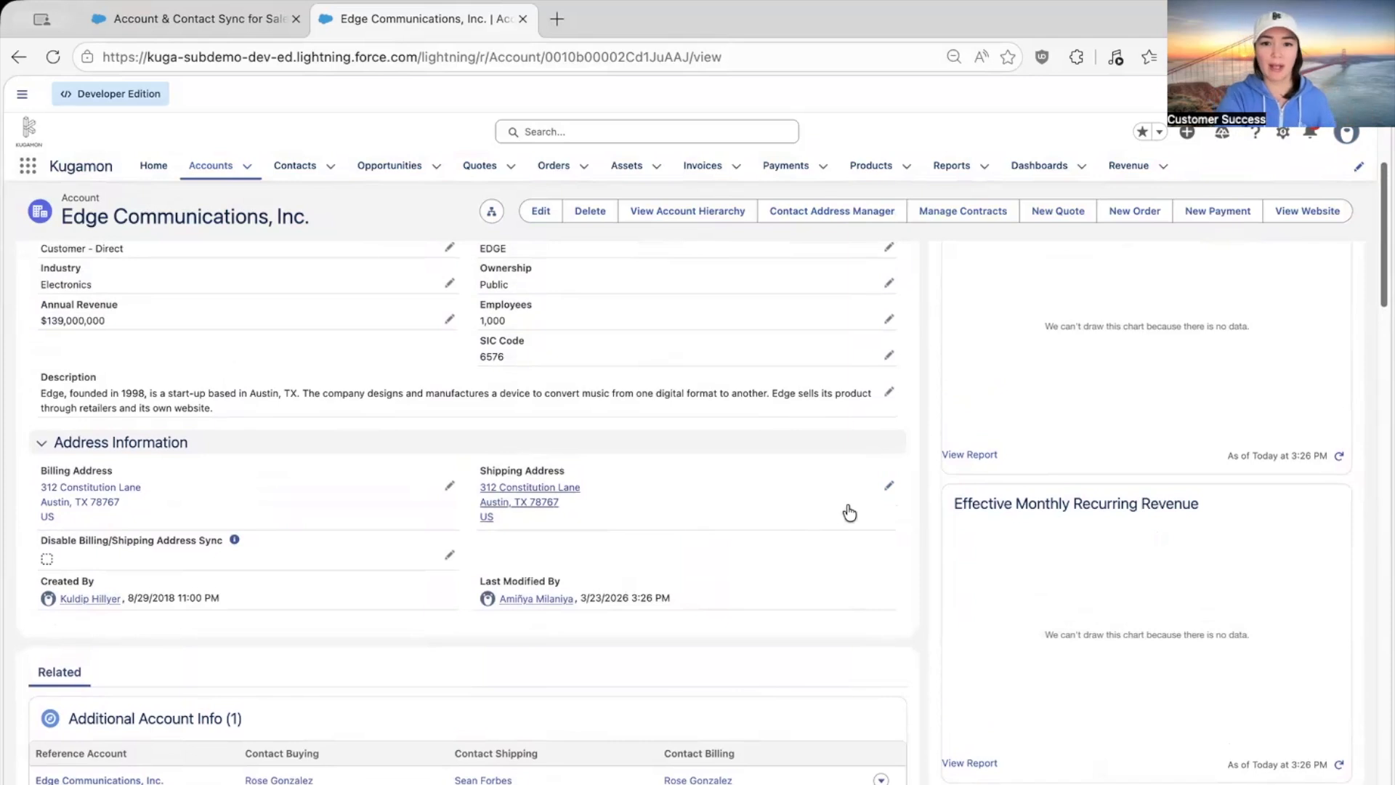
left_click(891, 488)
key("BackSpace")
key("BackSpace")
key("BackSpace")
key("BackSpace")
type("Drive")
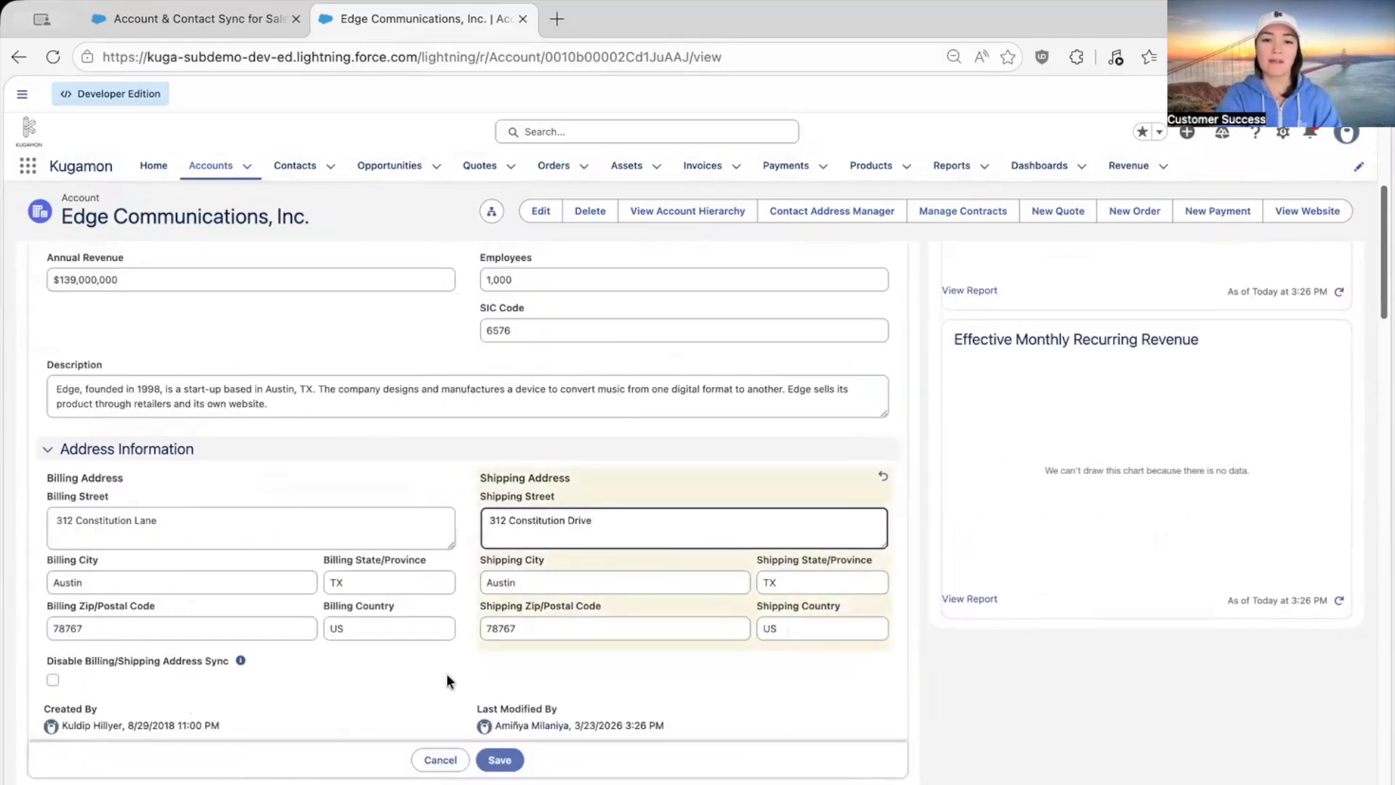
left_click(500, 759)
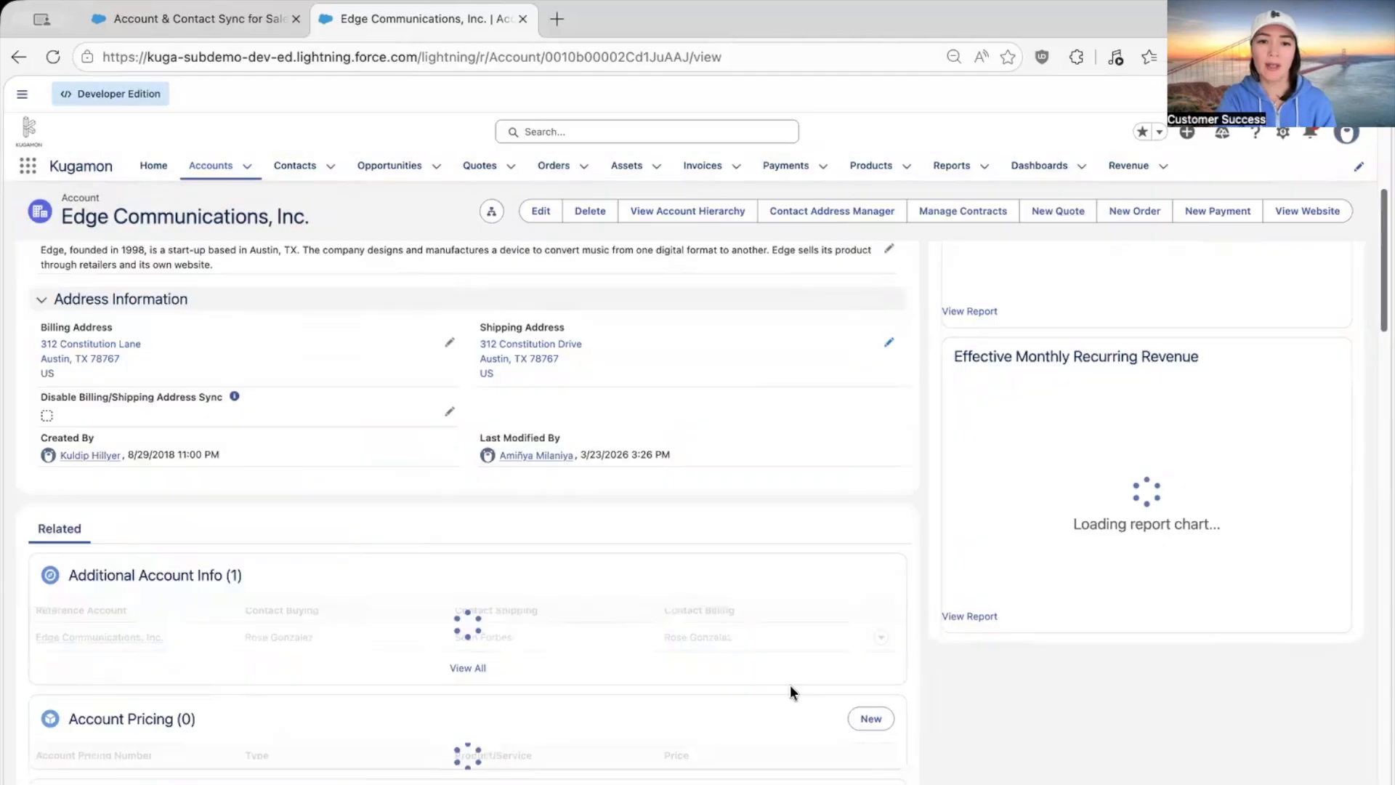
Step: In the account's Contact Address Manager, apply the account's billing and shipping addresses to the second available contact
scroll(809, 426, "up", 1)
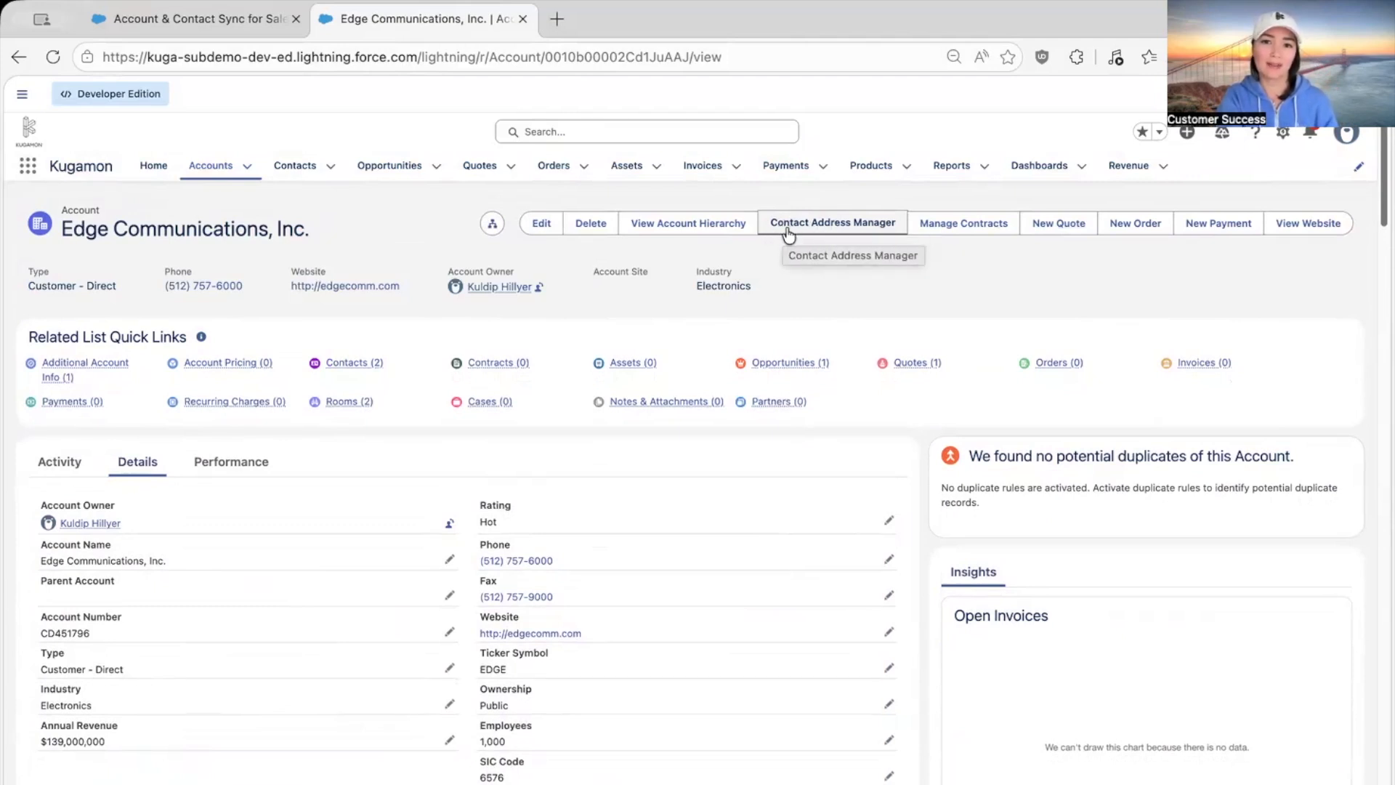
left_click(861, 233)
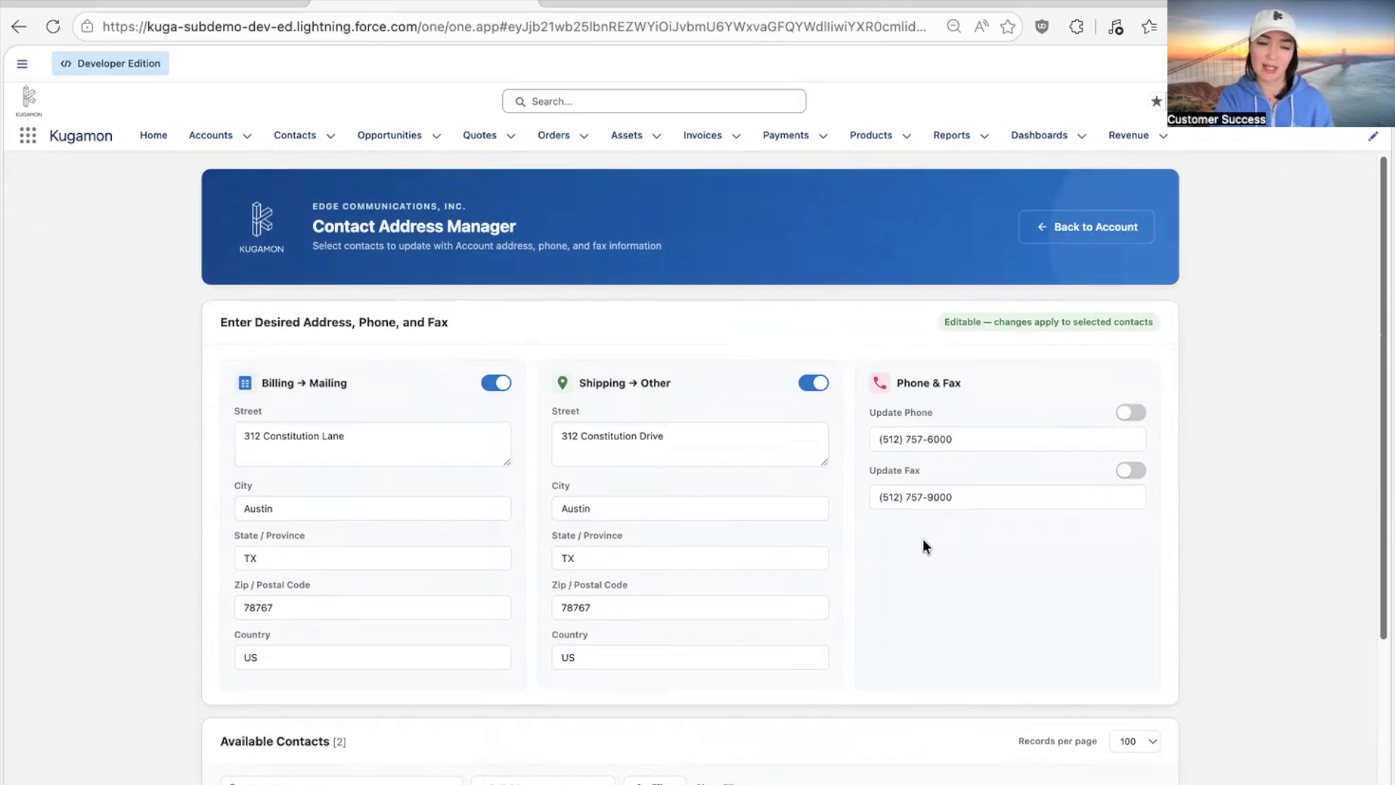
scroll(923, 545, "down", 4)
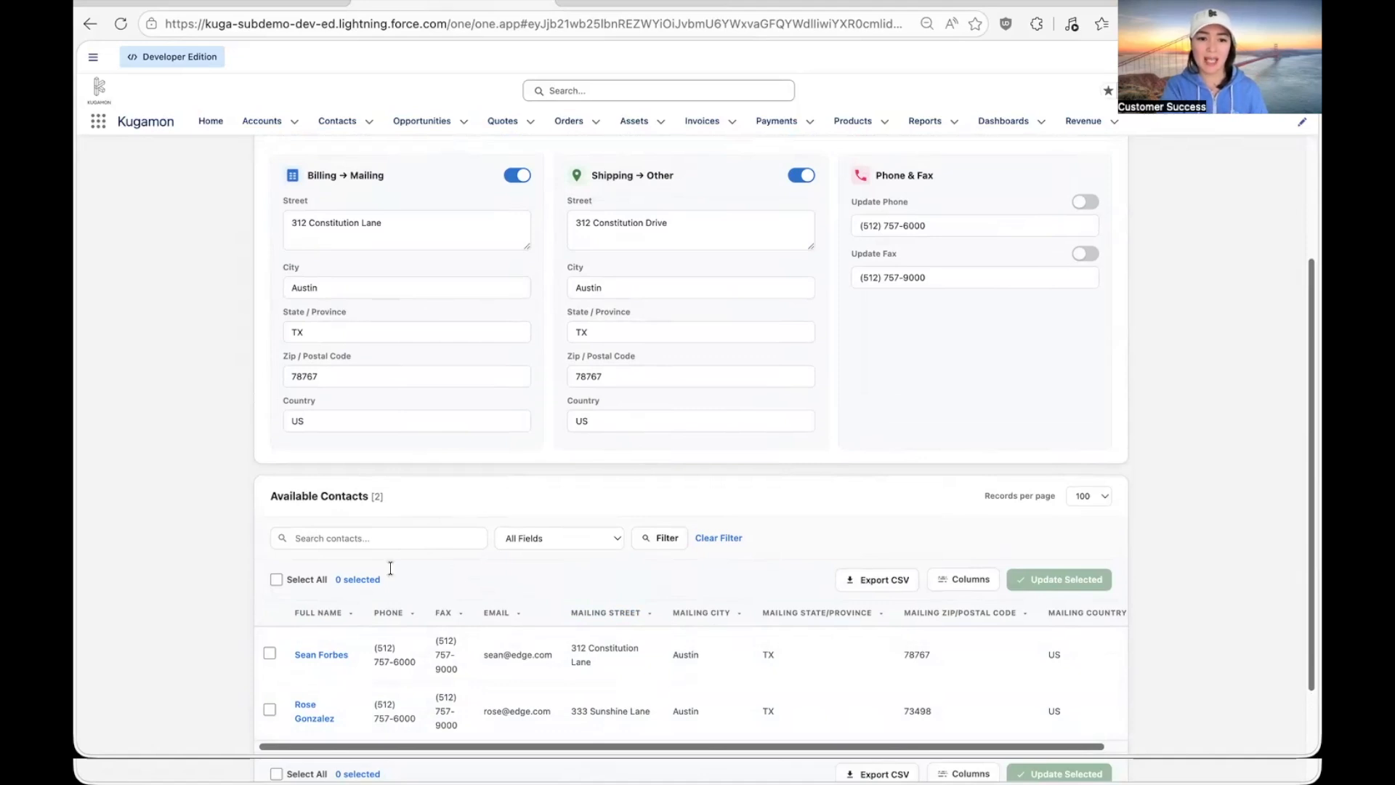
left_click(270, 709)
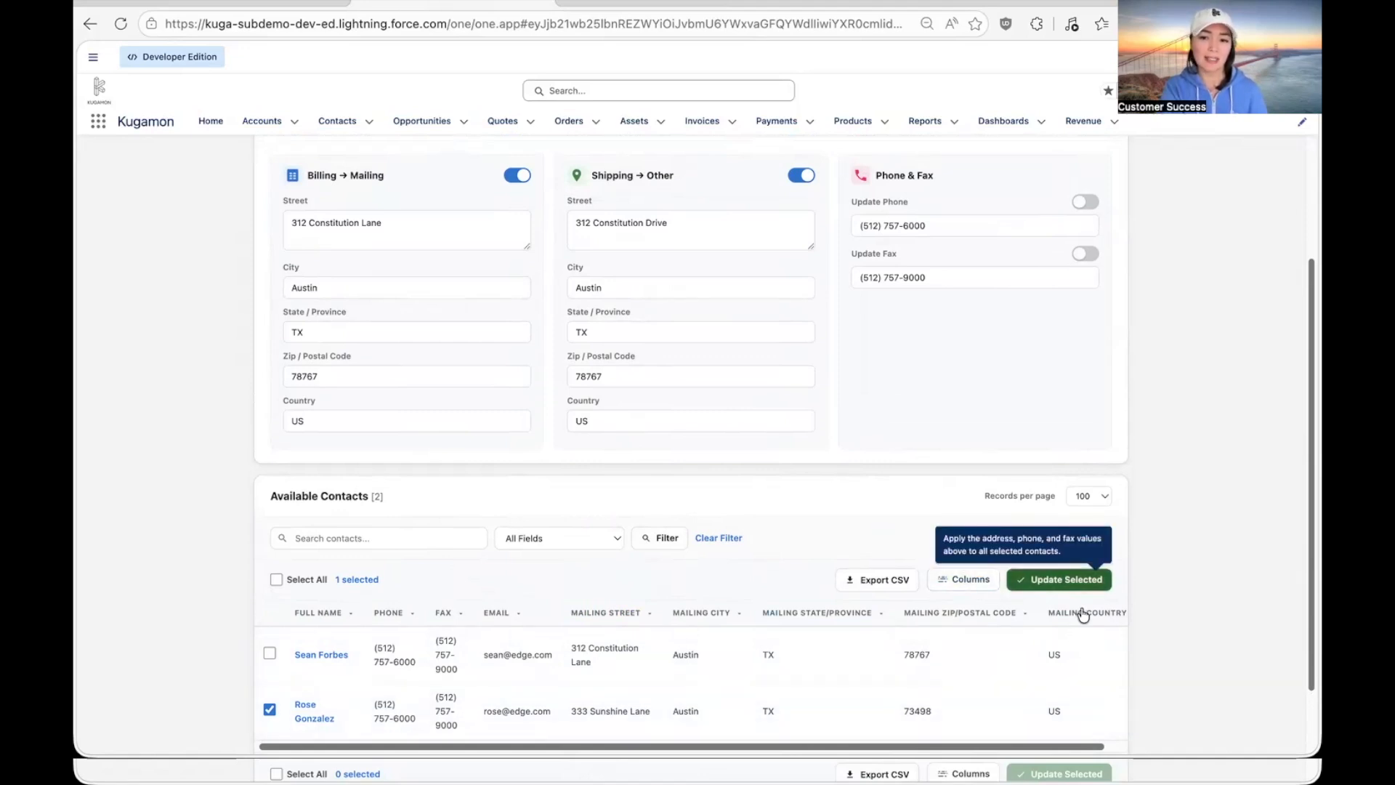
left_click(1081, 586)
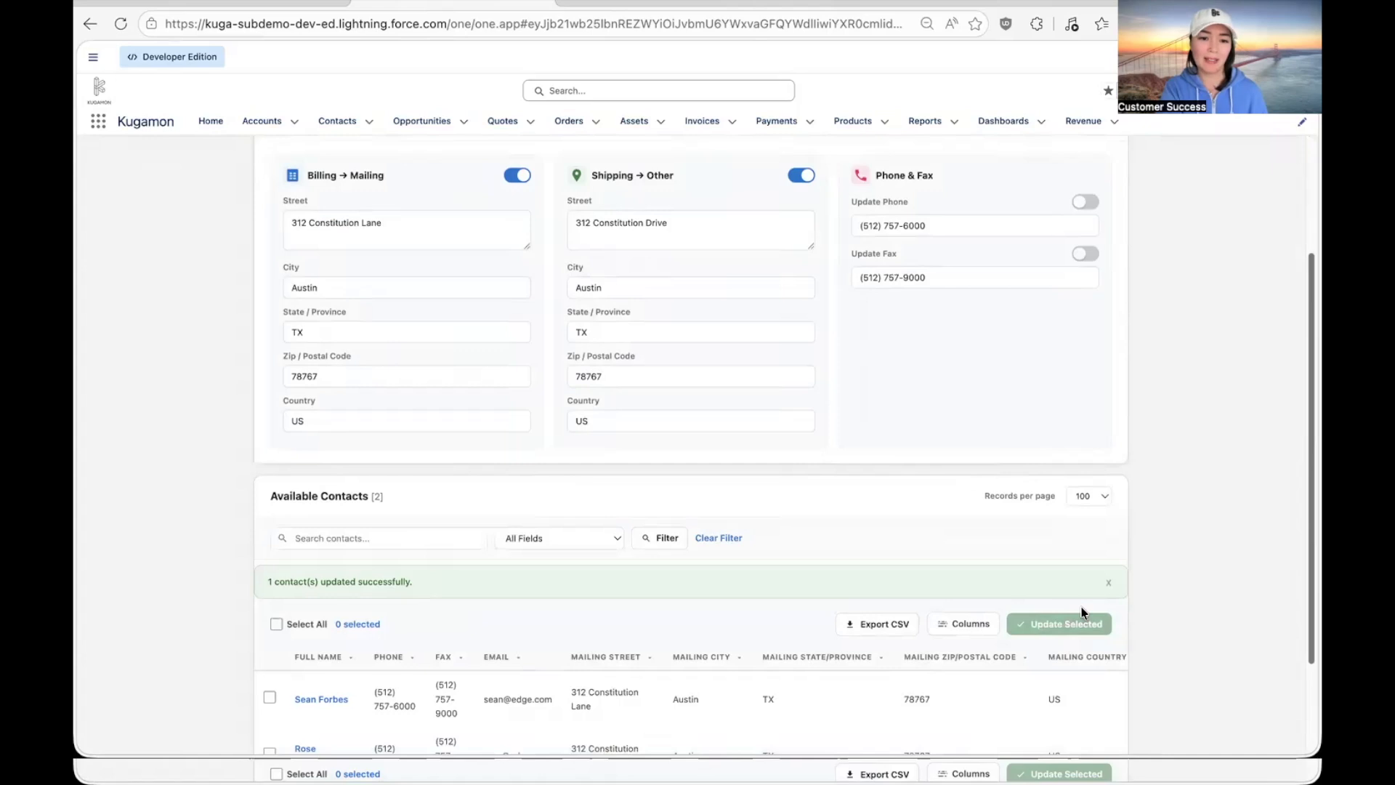
scroll(1081, 611, "down", 3)
scroll(1082, 611, "up", 2)
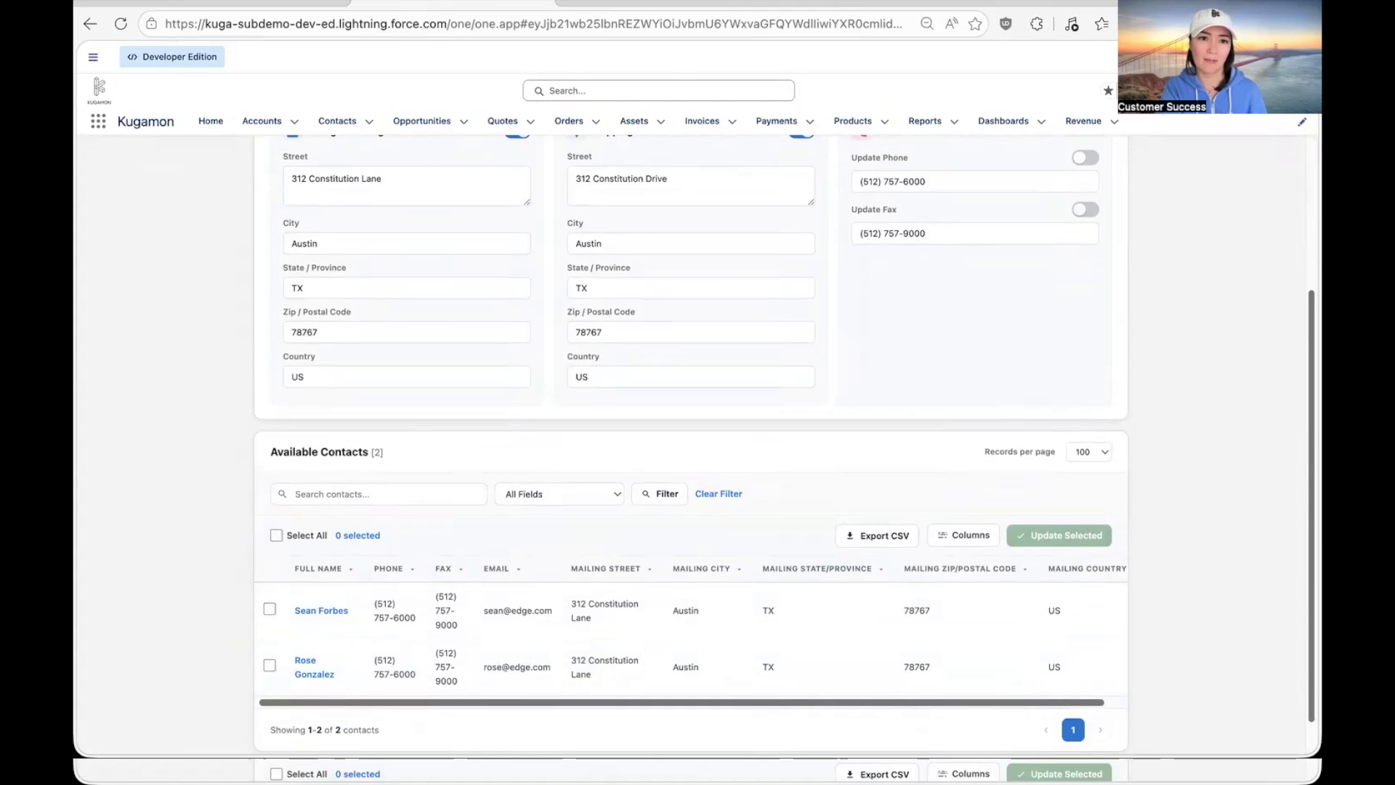
scroll(607, 718, "up", 1)
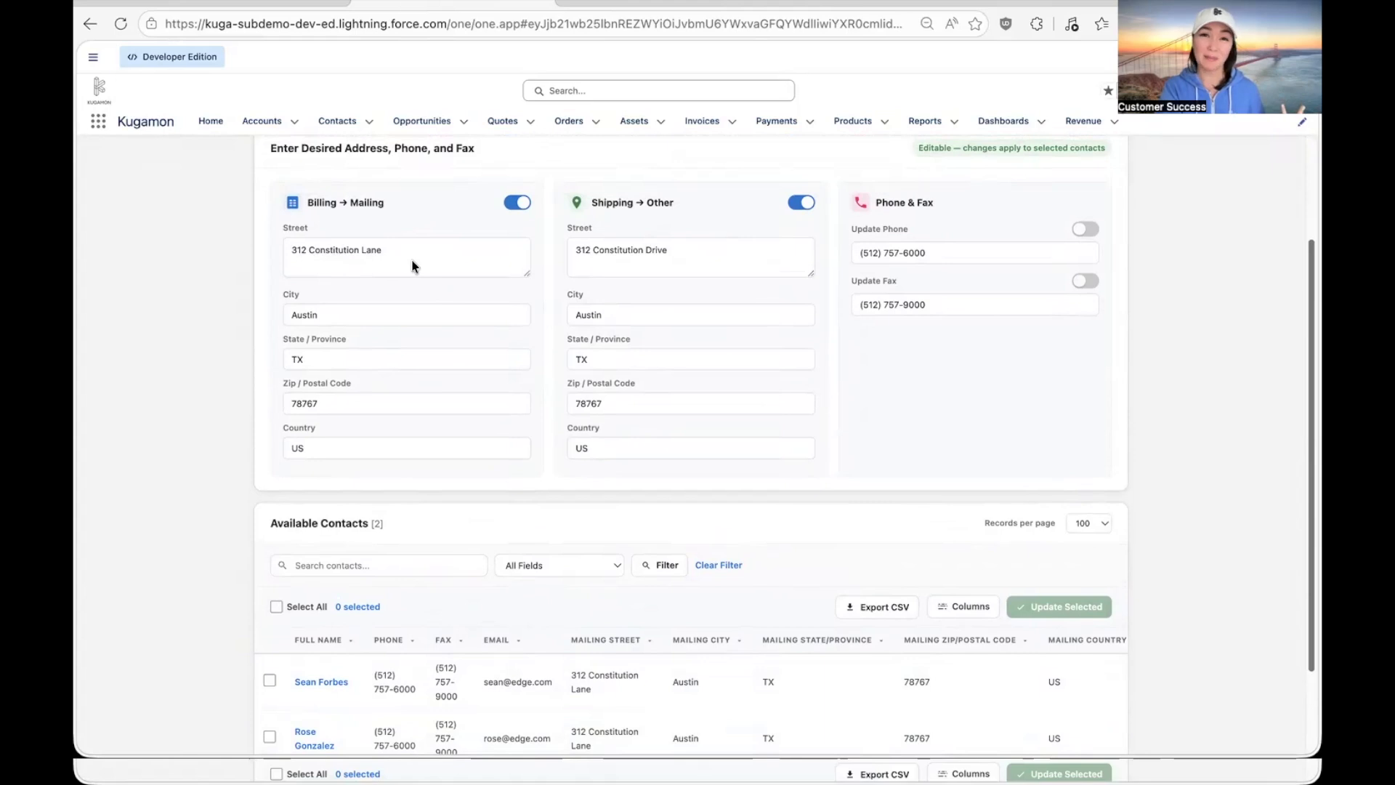
scroll(724, 412, "down", 1)
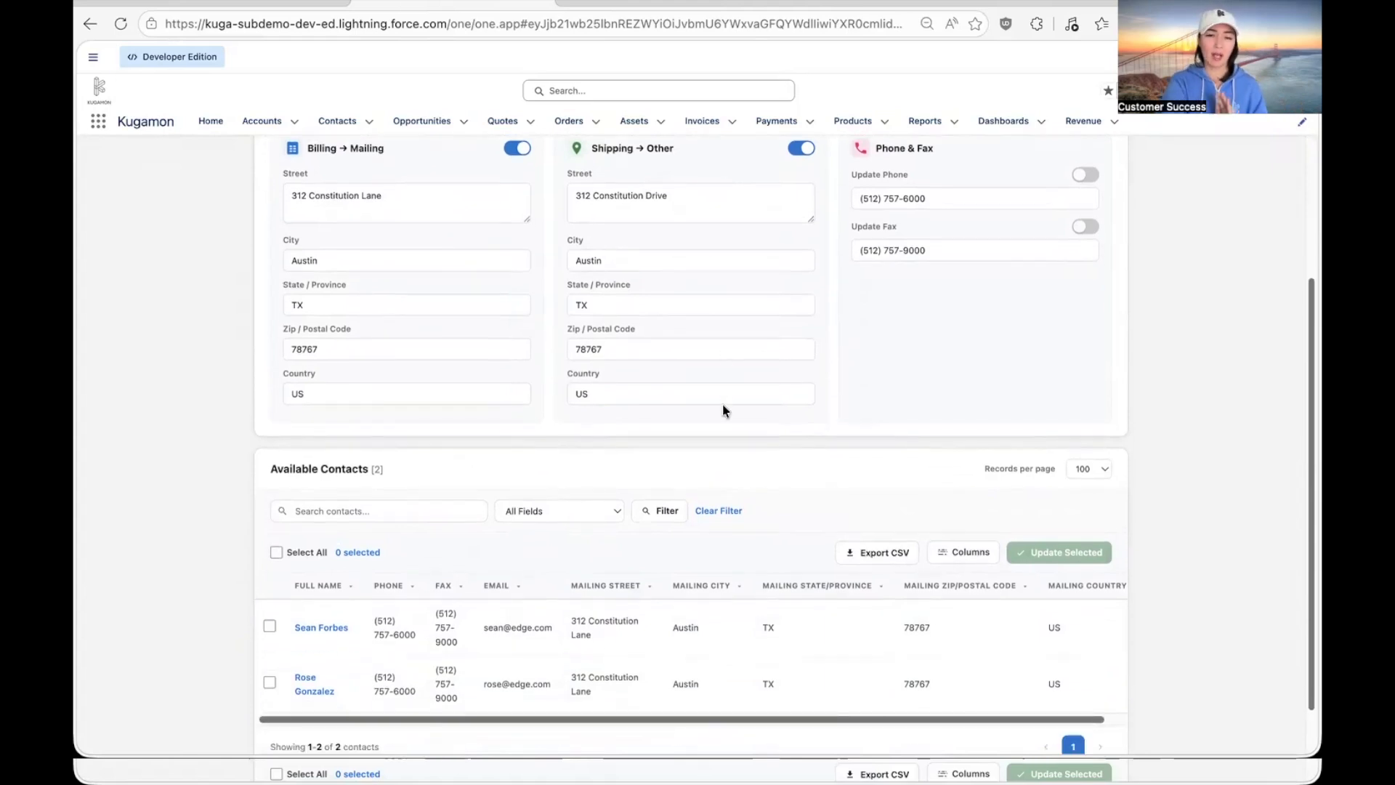
scroll(723, 405, "up", 2)
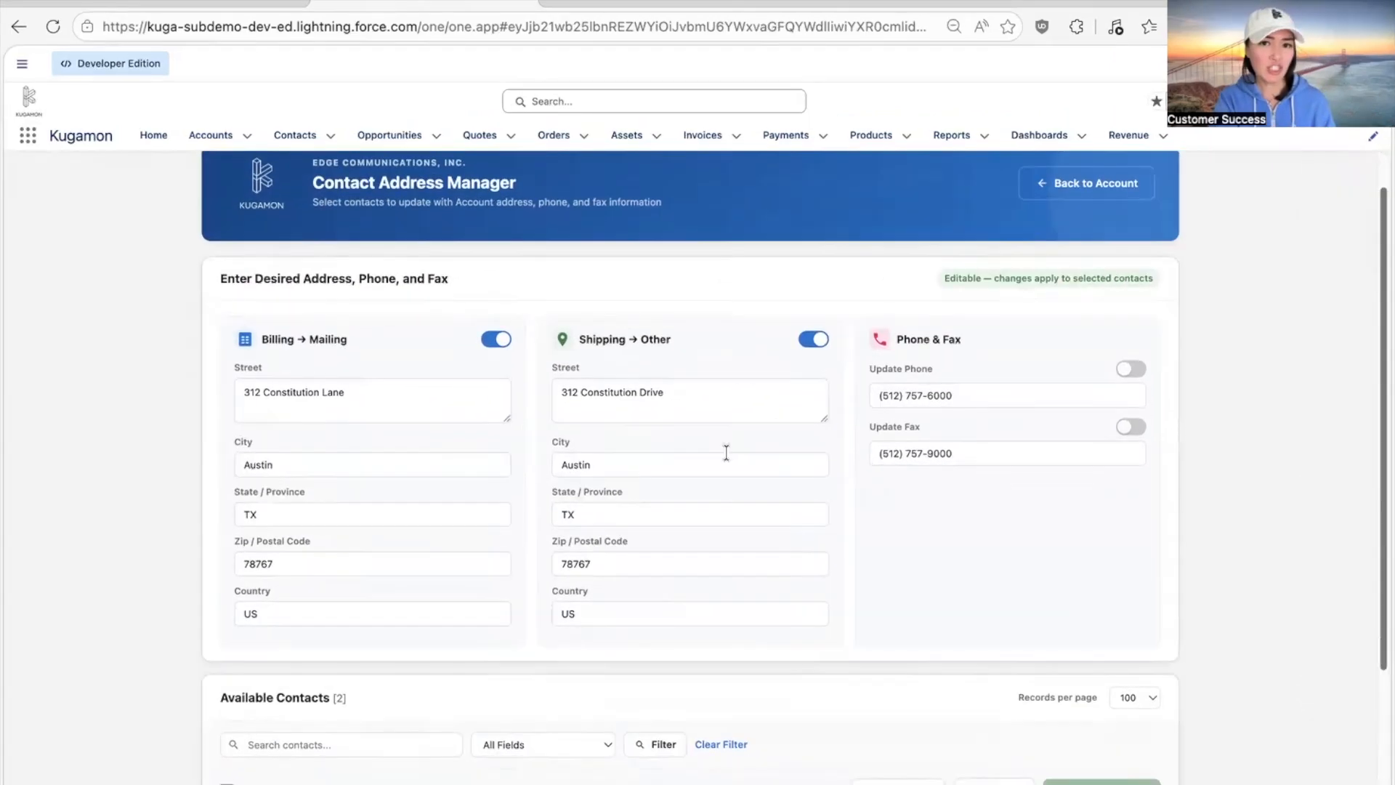
scroll(726, 452, "down", 2)
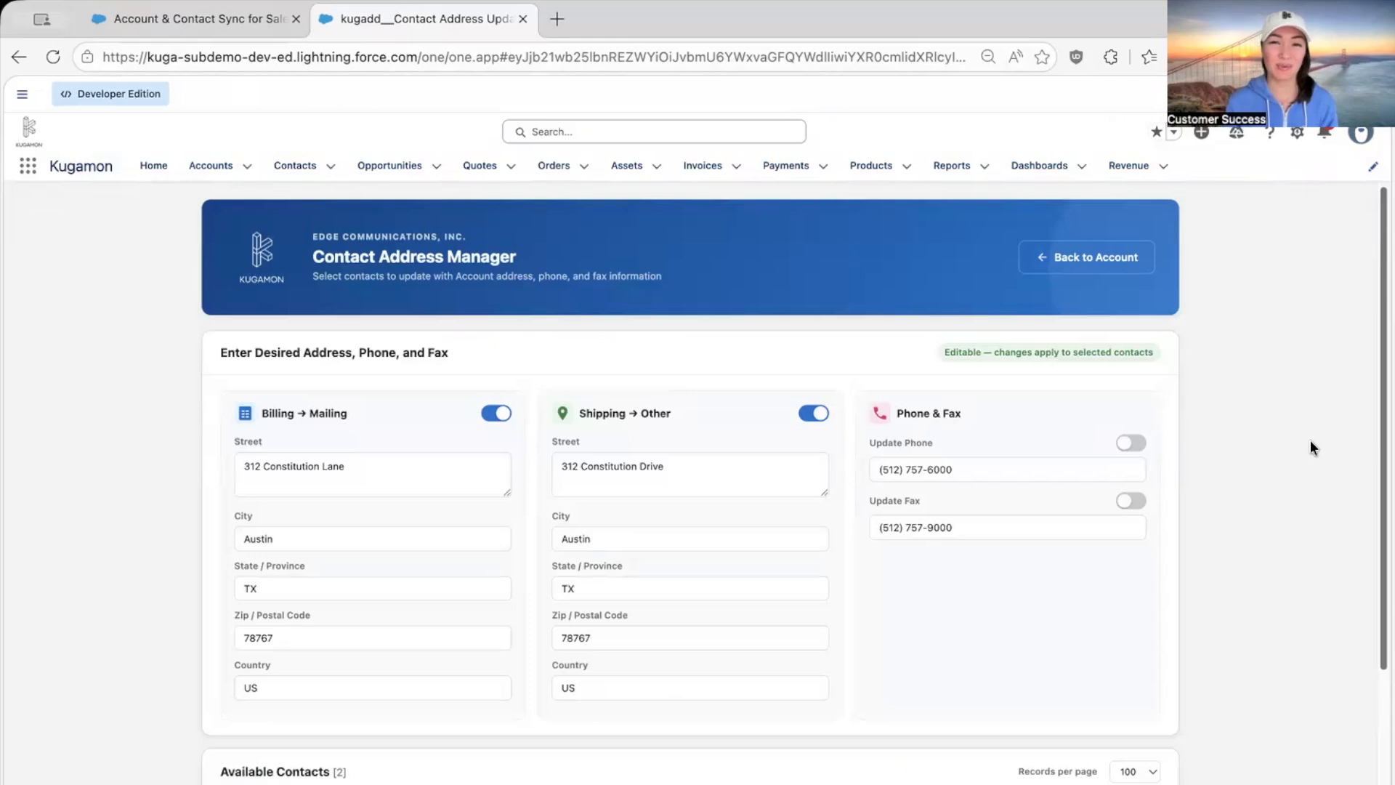
Step: Return to the Account & Contact Sync listing on AppExchange, request the app, and choose to log in with Trailblazer.me
left_click(254, 30)
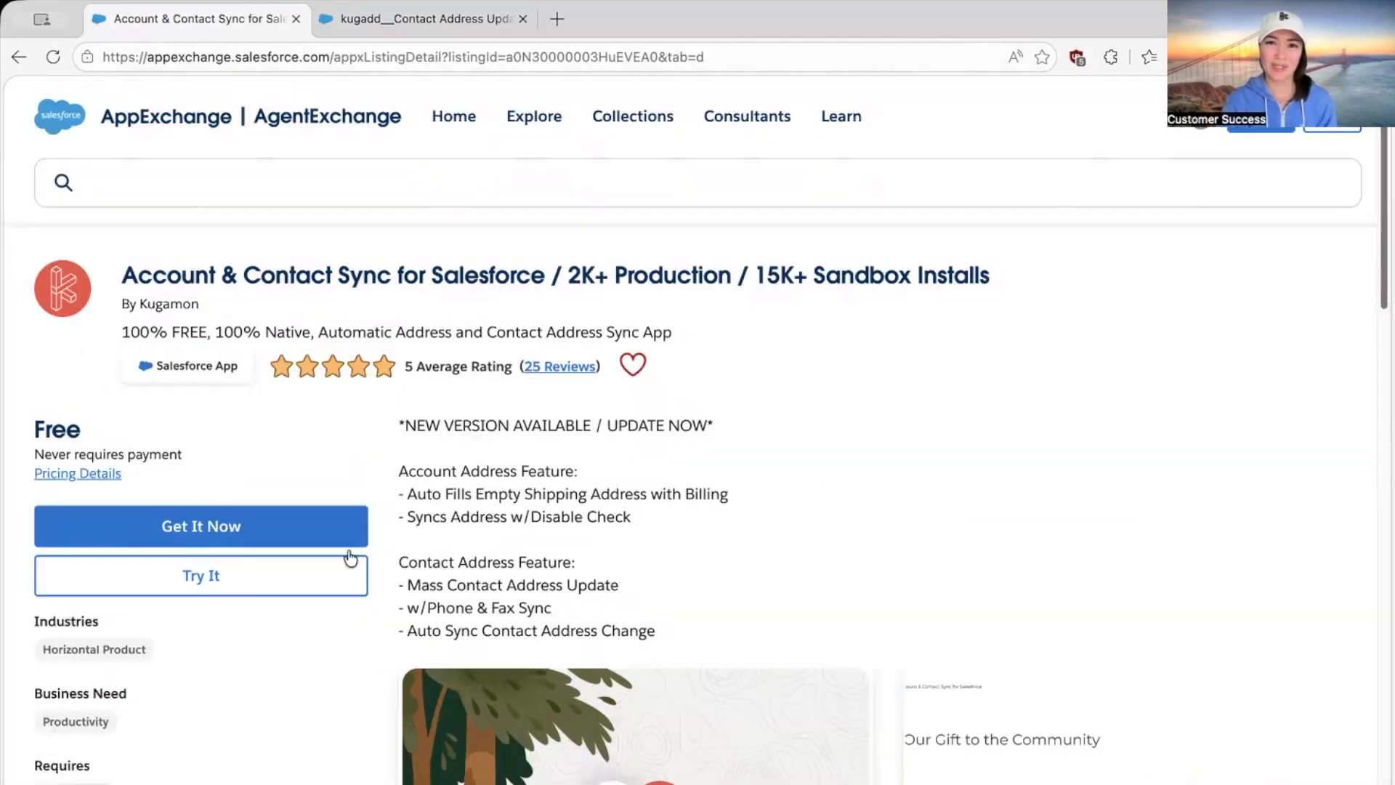
scroll(669, 533, "down", 1)
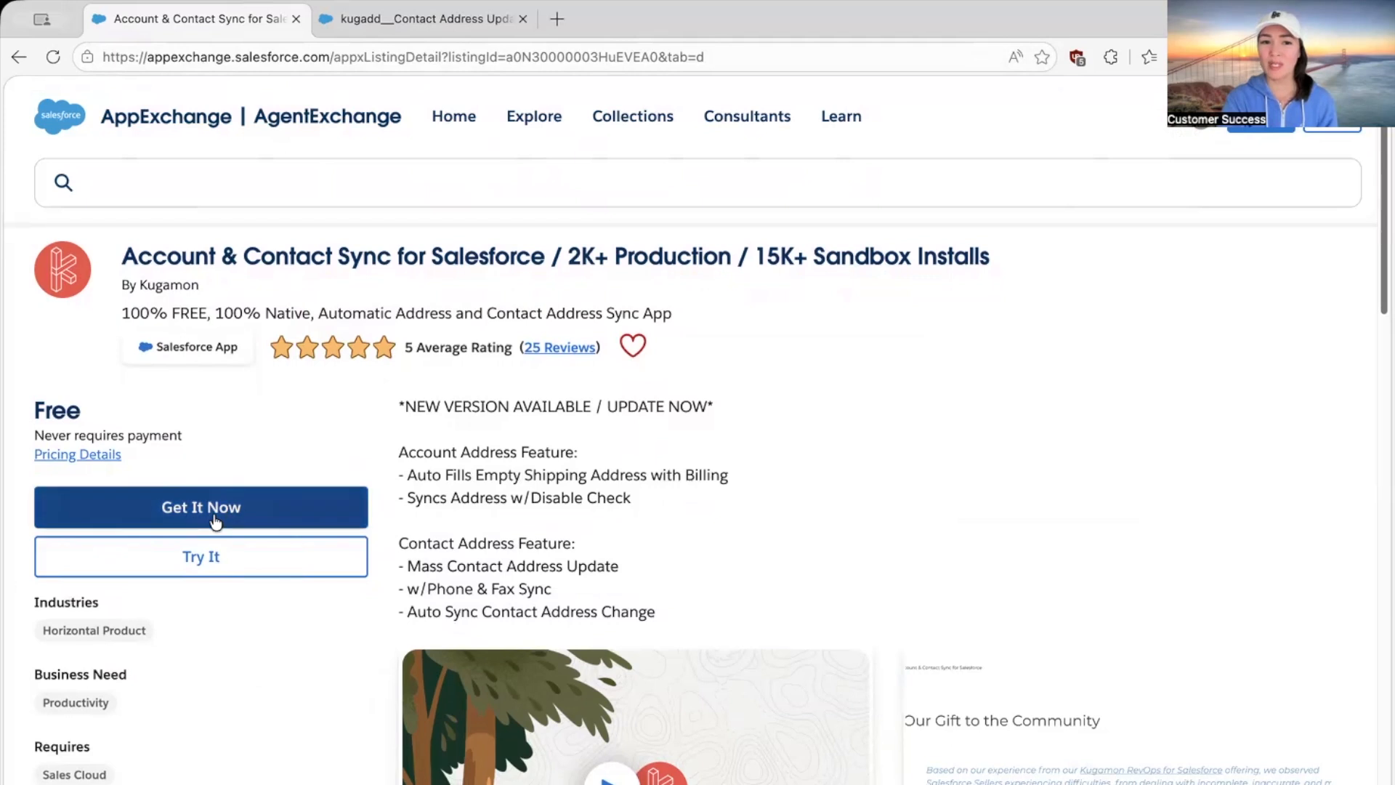
left_click(204, 511)
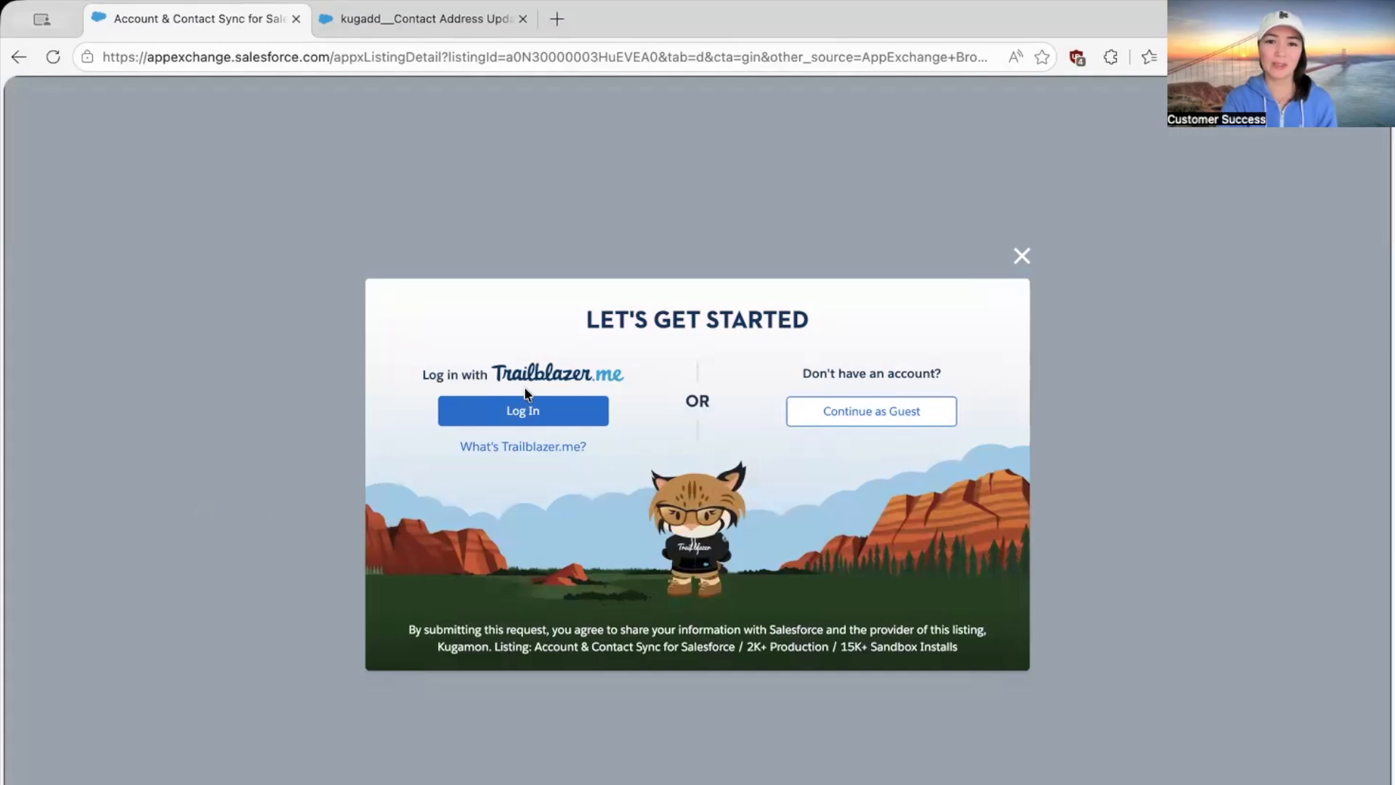
left_click(545, 429)
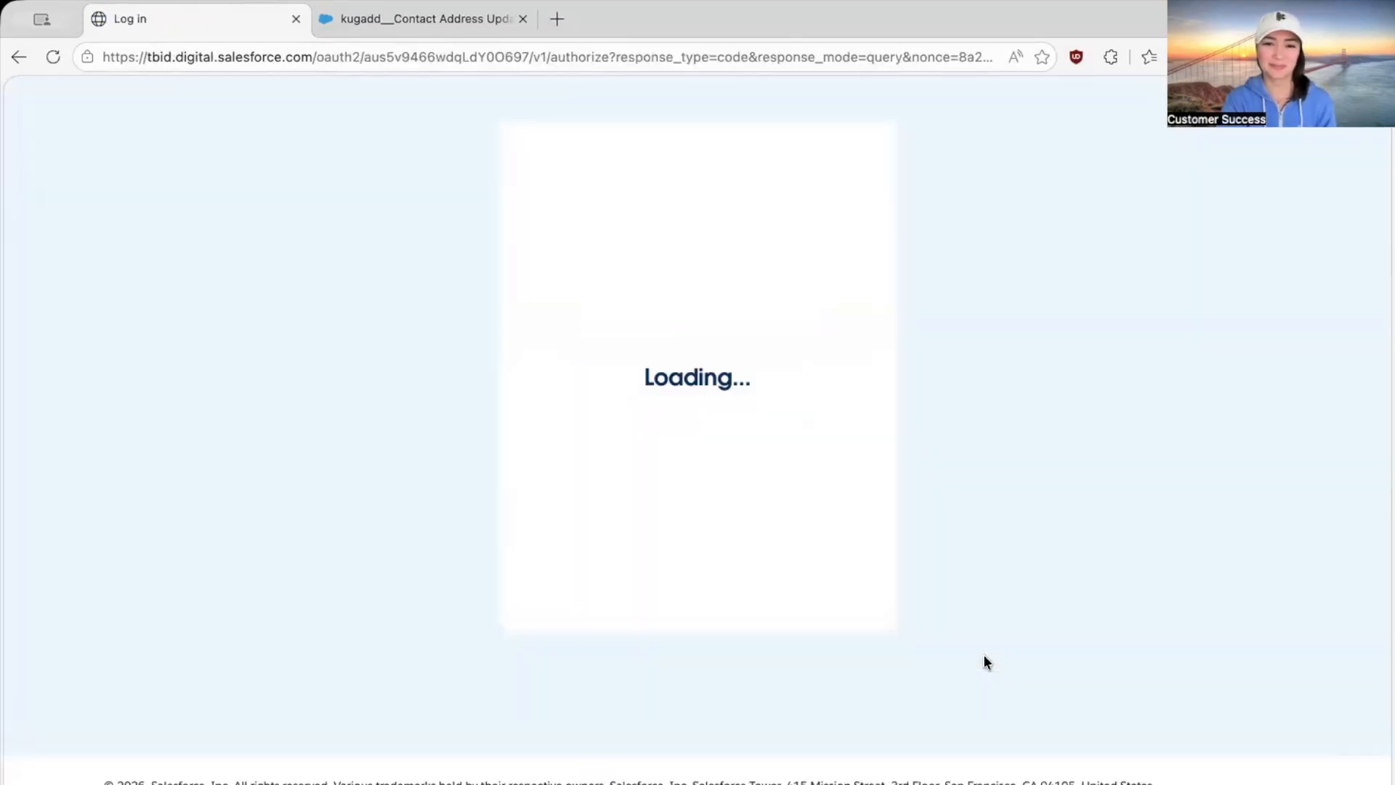
Step: Log in to Salesforce with the saved username and account password to continue the app request
left_click(807, 348)
key("Return")
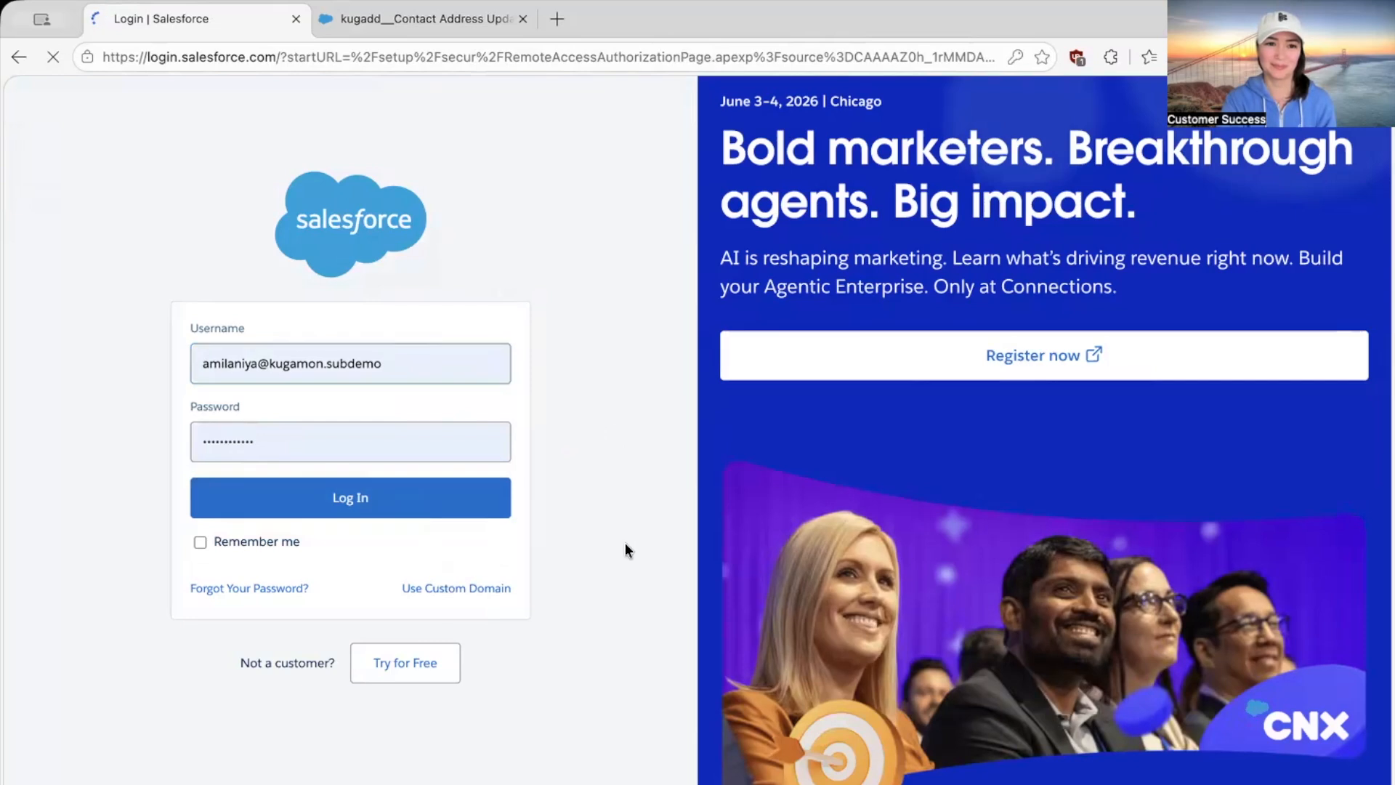
left_click(772, 544)
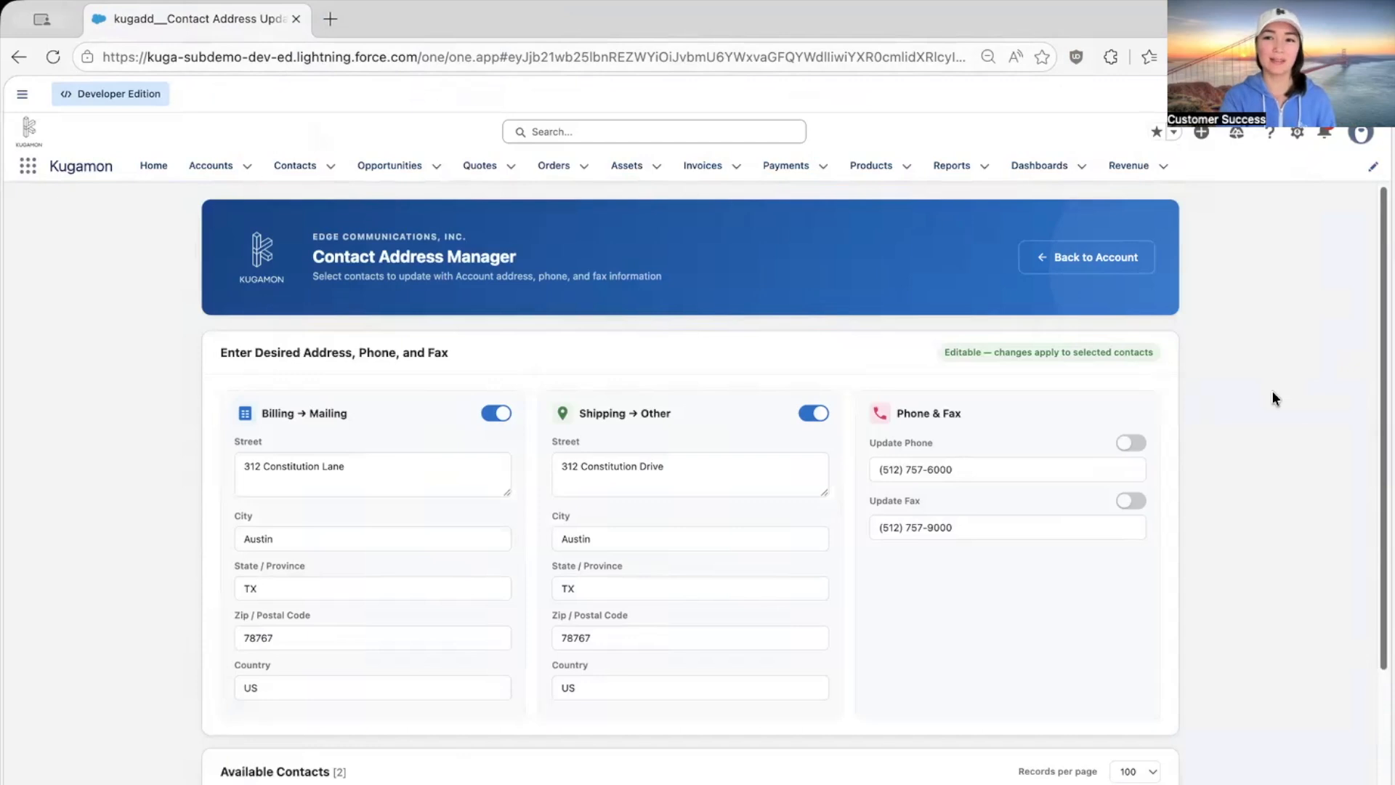
Step: In Salesforce Setup, search for "installed", open Installed Packages and configure the Kugamon Account/Contact Sync package
left_click(1297, 133)
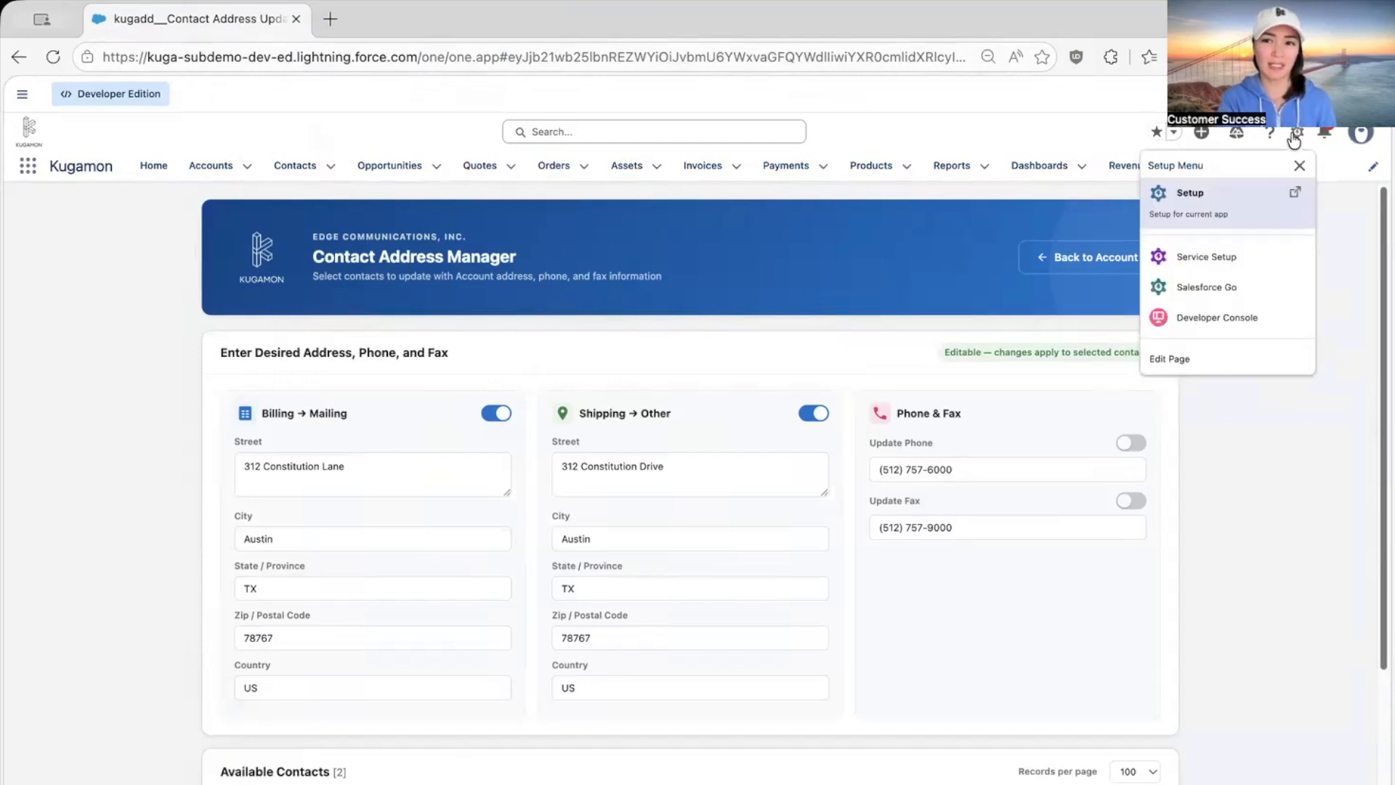
left_click(1218, 203)
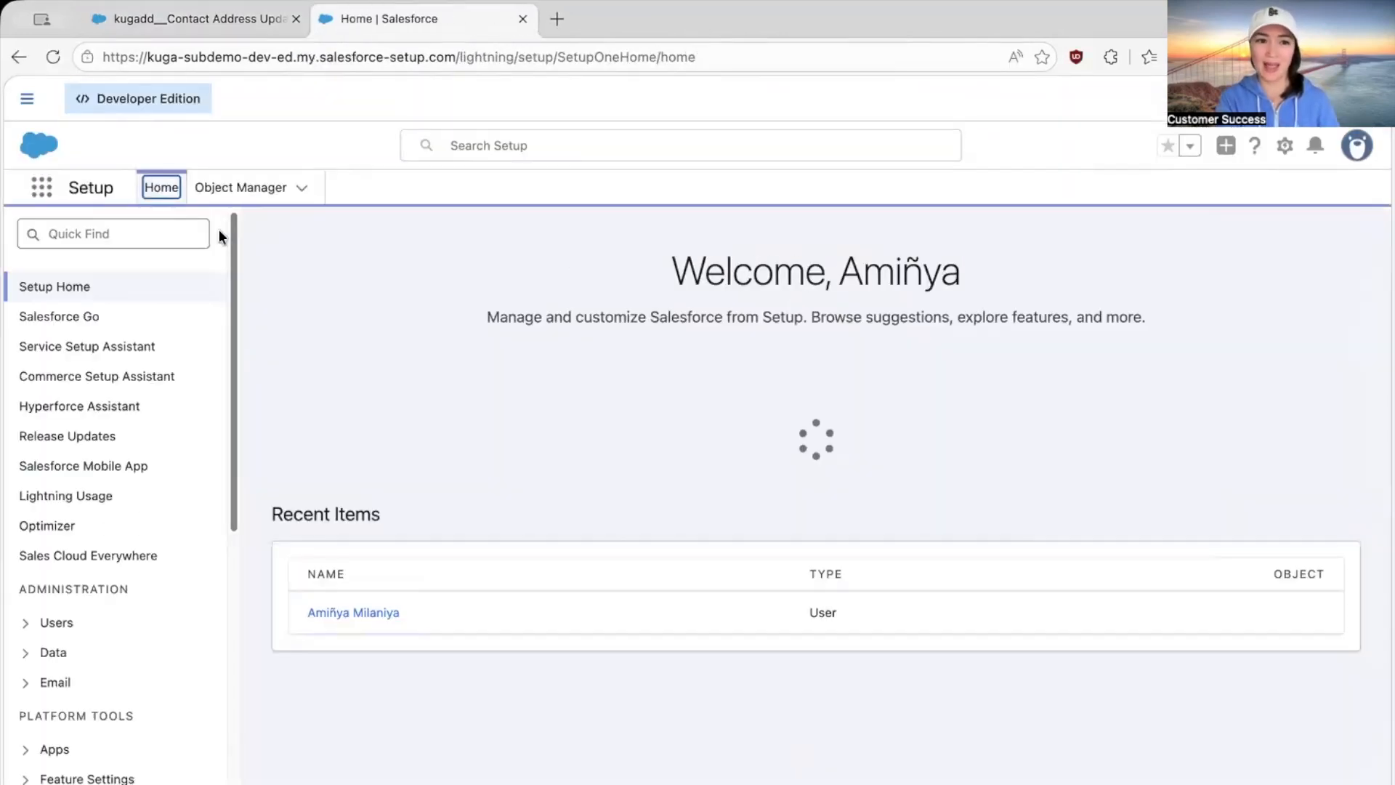
type("installed")
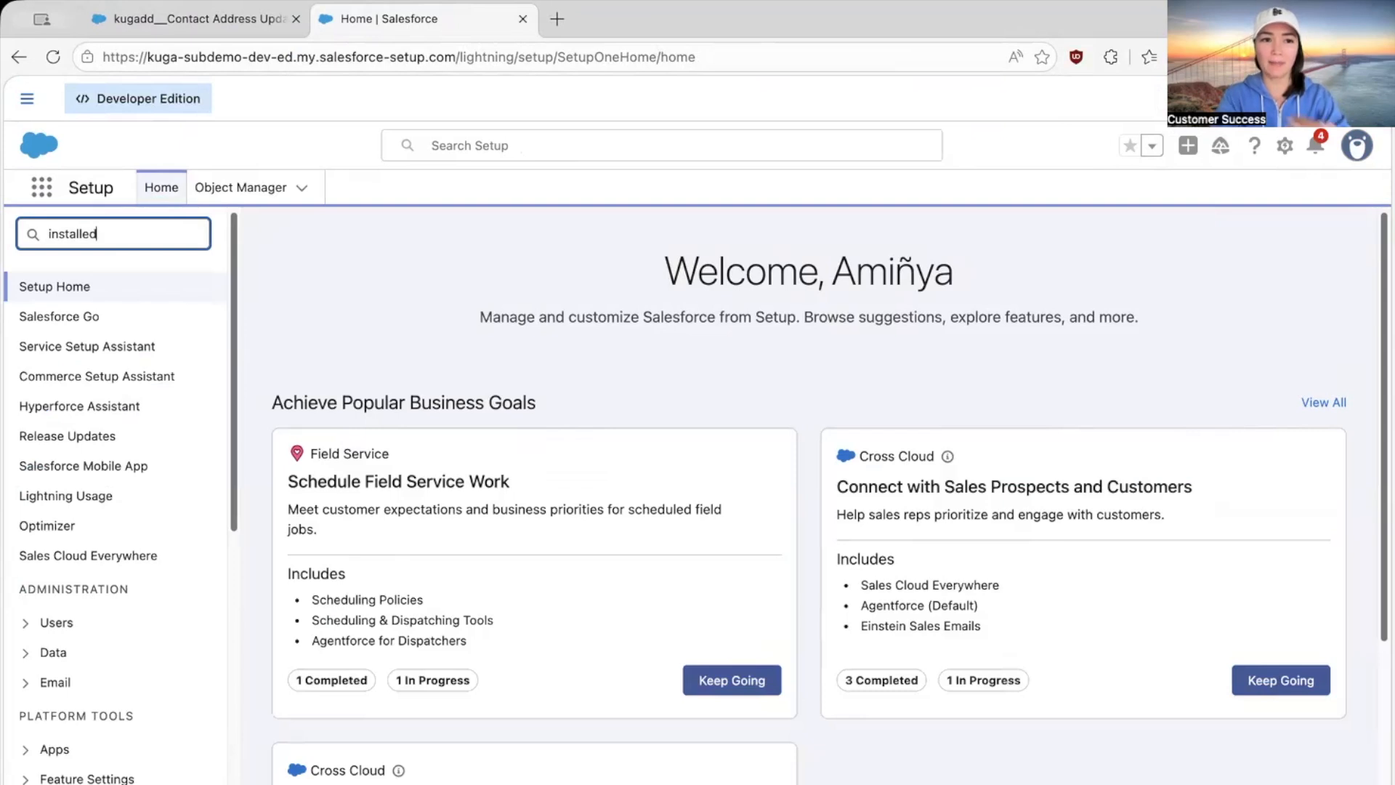
left_click(145, 347)
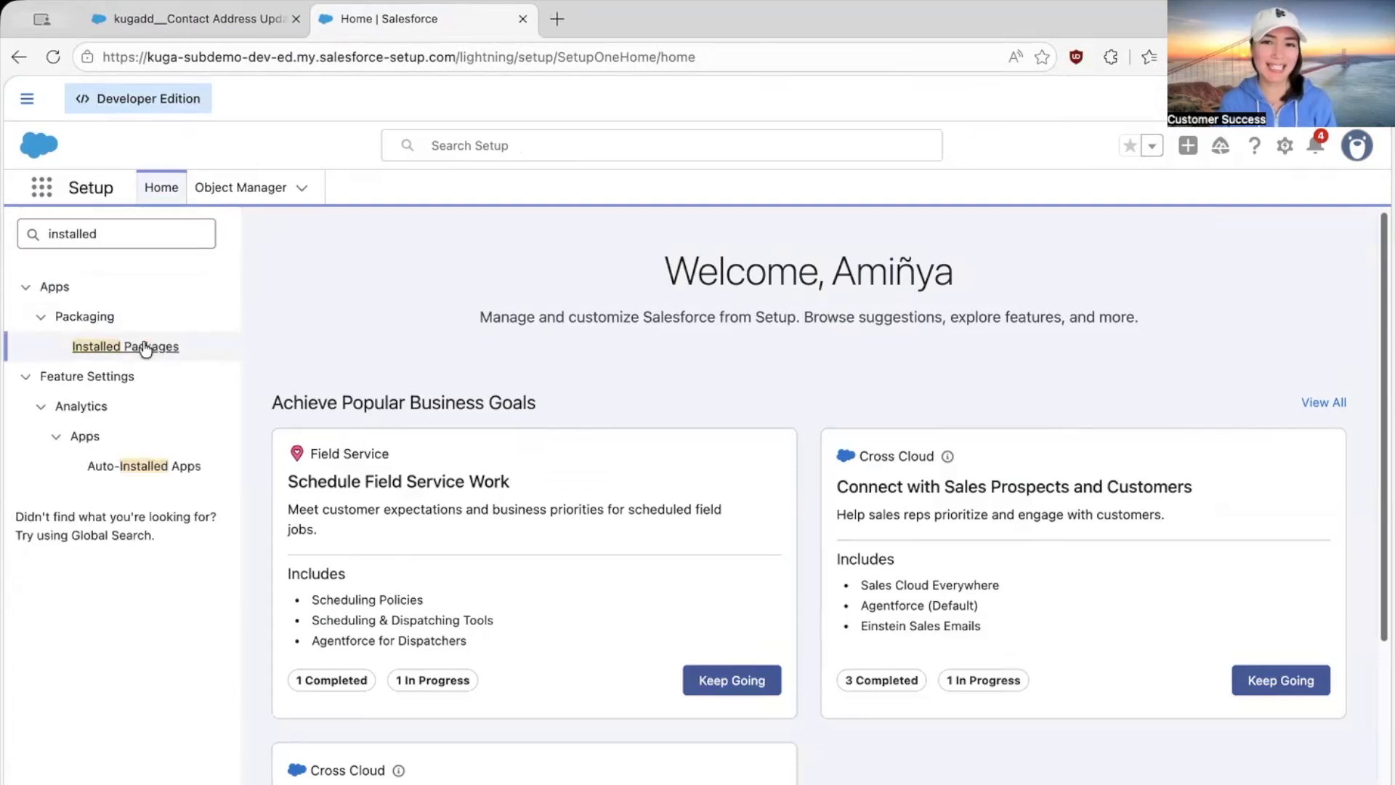
scroll(791, 448, "down", 5)
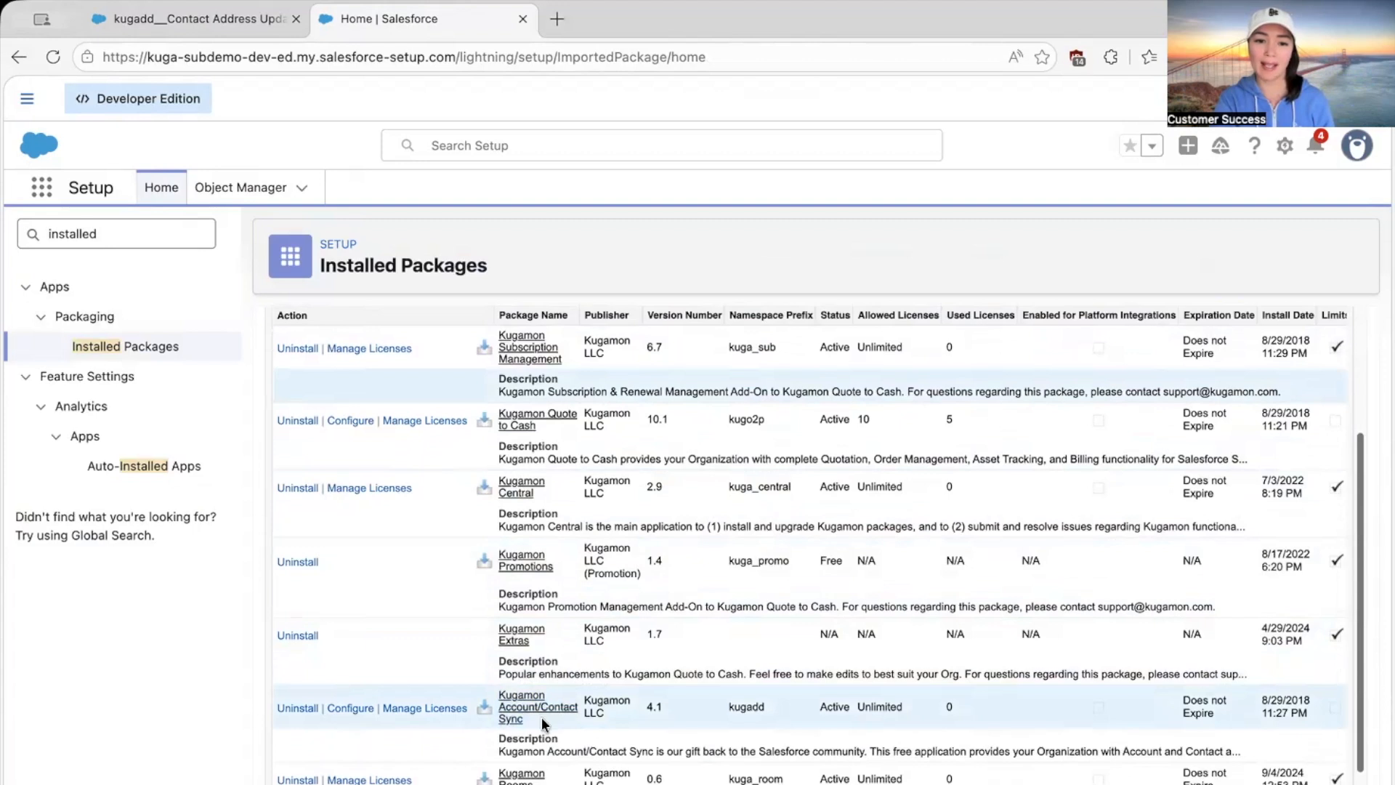
left_click(351, 706)
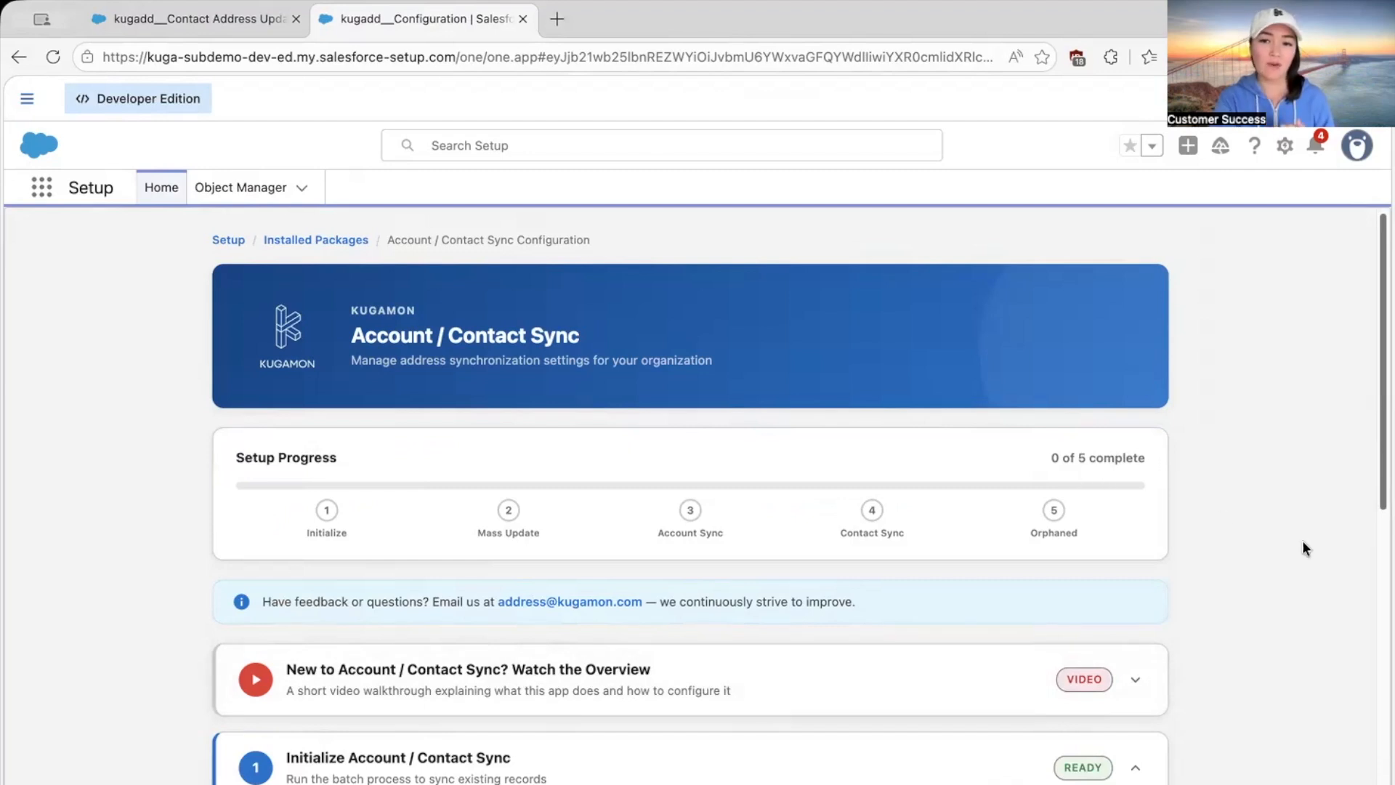
Step: Examine the Account / Contact Sync setup progress, and expand and collapse the overview video section
scroll(1302, 548, "down", 1)
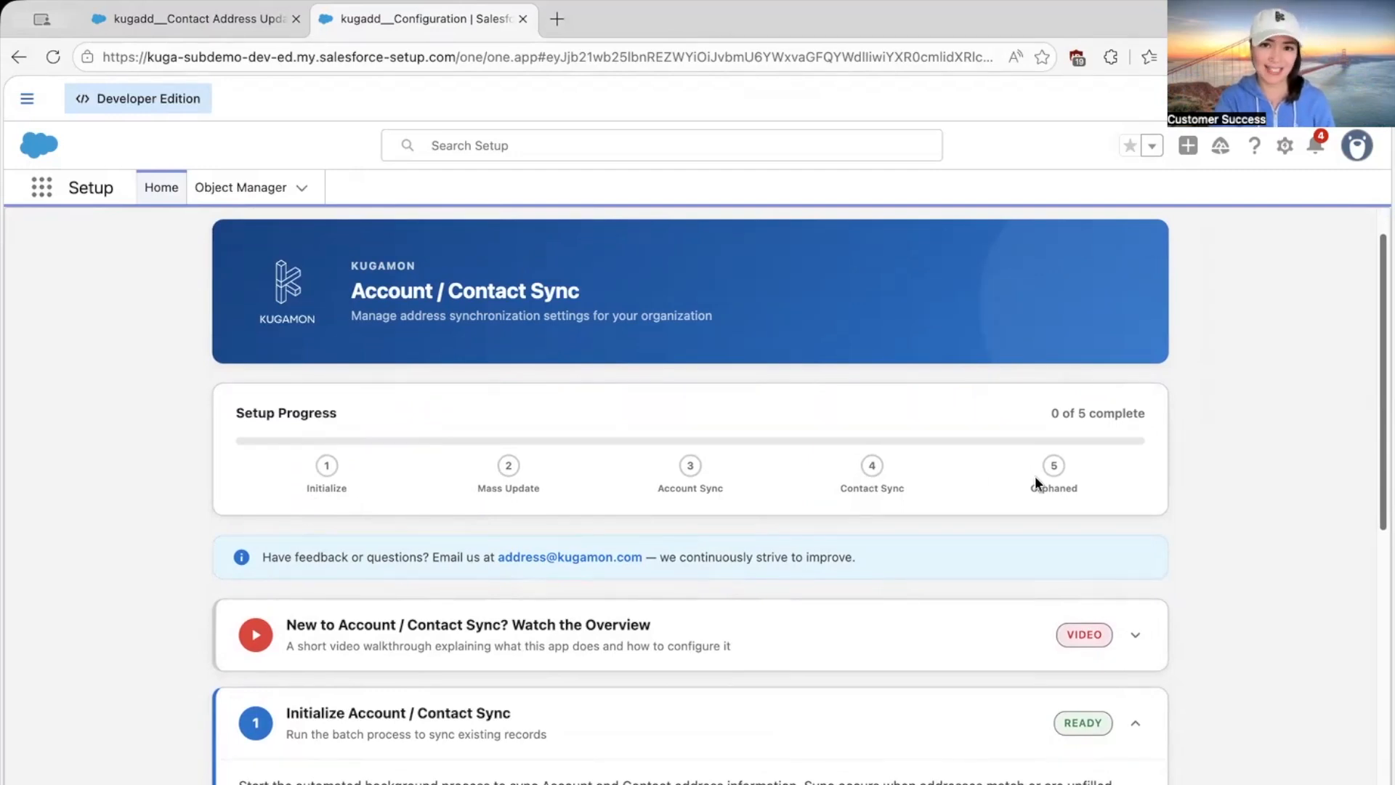
scroll(1261, 483, "up", 1)
scroll(1261, 482, "down", 3)
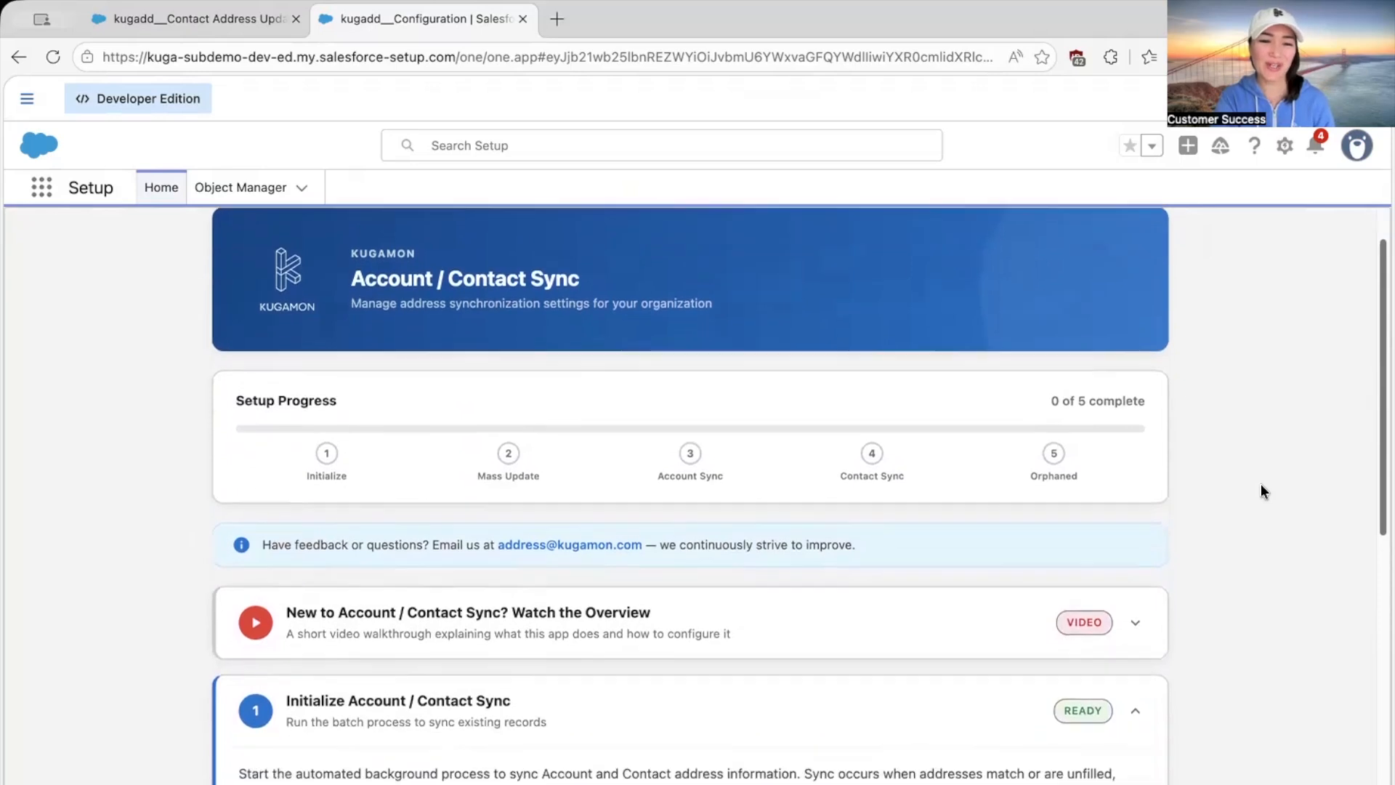
left_click(1135, 519)
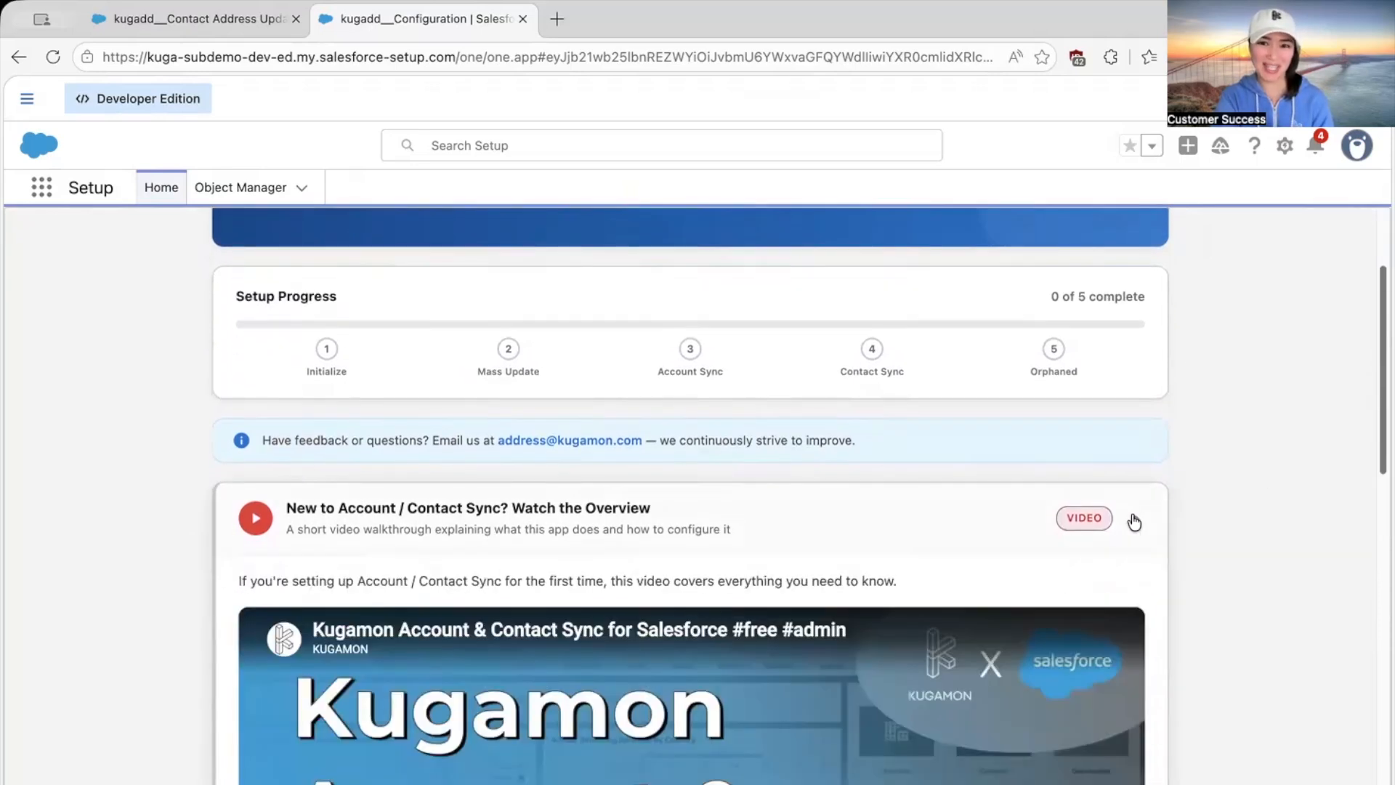
left_click(1134, 521)
Step: Read the sync logic explanation under Initialize Account / Contact Sync, and start and initialize the sync process
scroll(1134, 436, "down", 4)
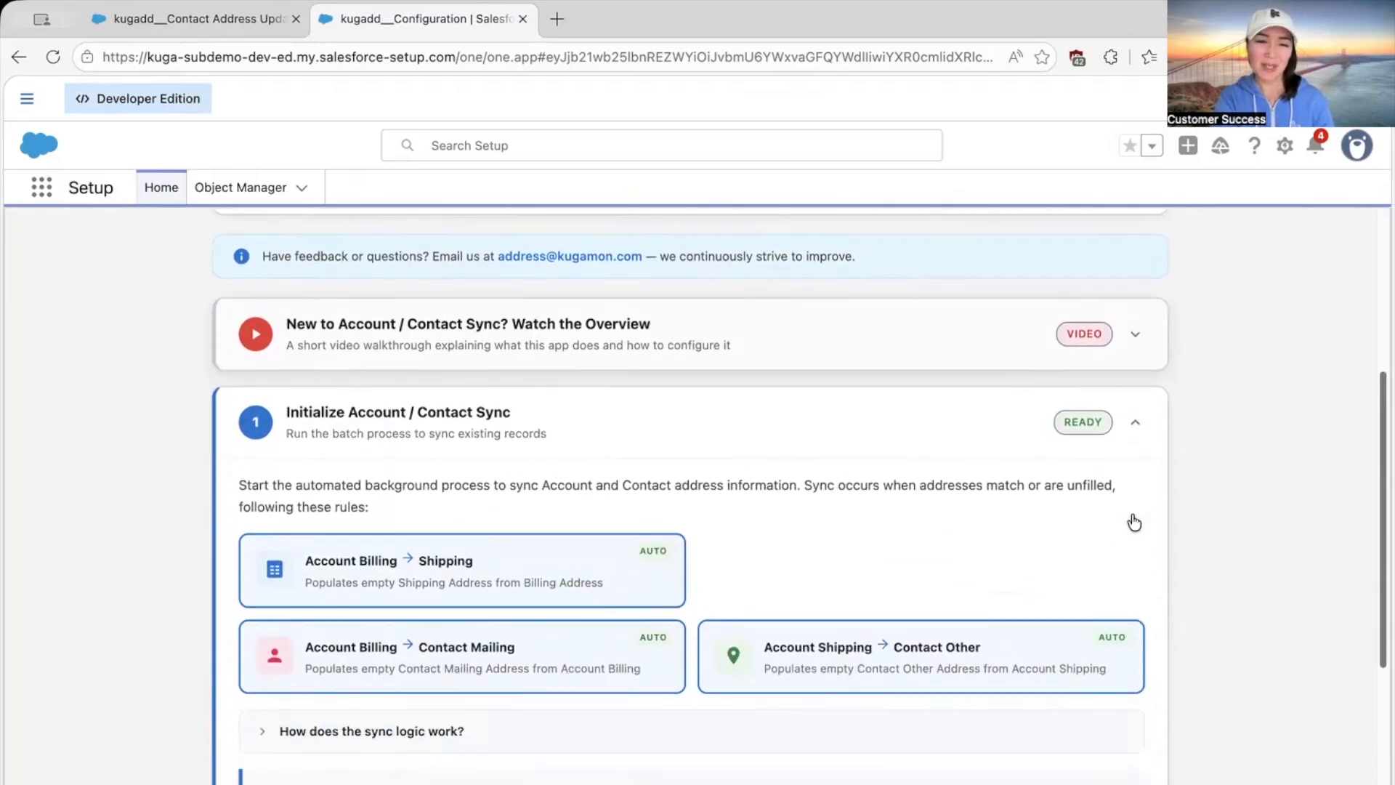
scroll(333, 388, "down", 1)
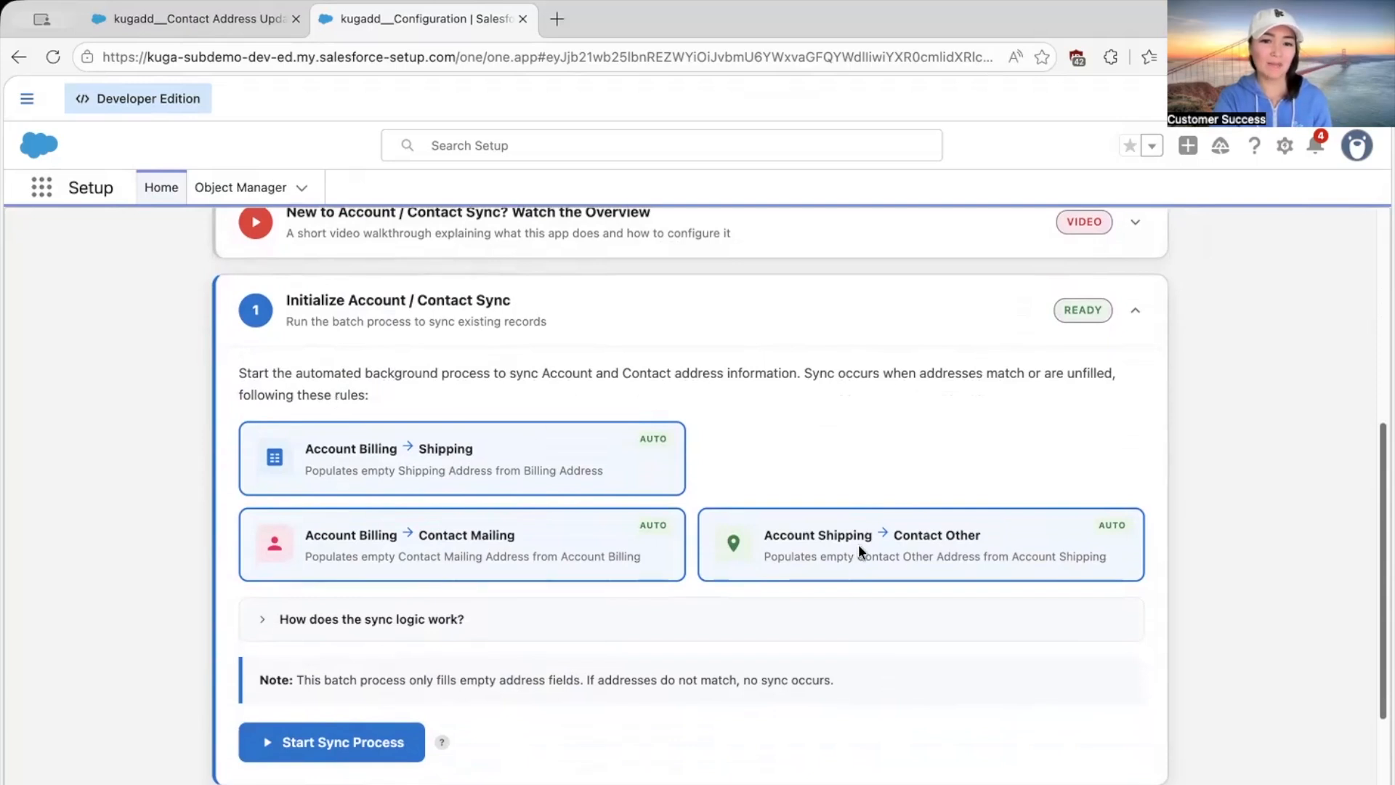
left_click(851, 619)
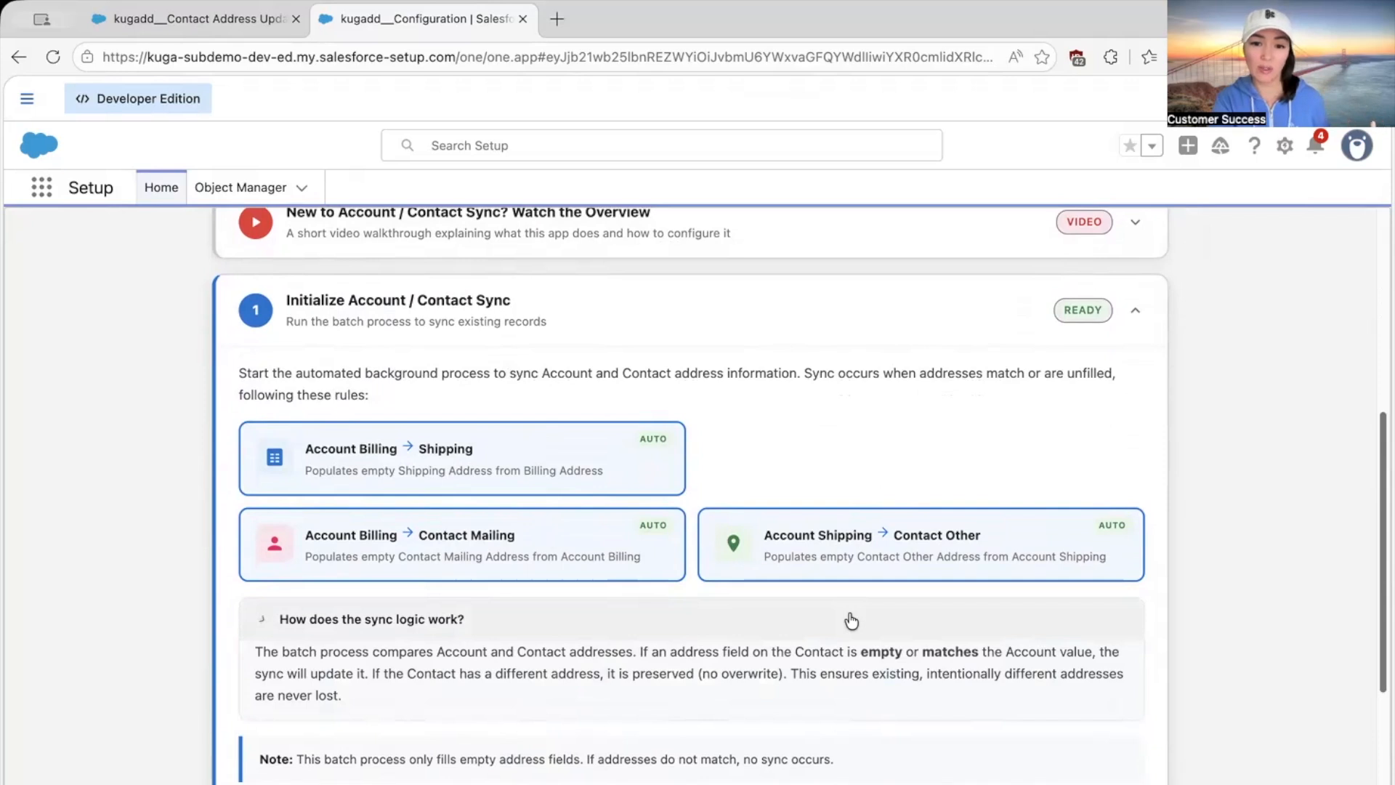
left_click(850, 619)
left_click(371, 748)
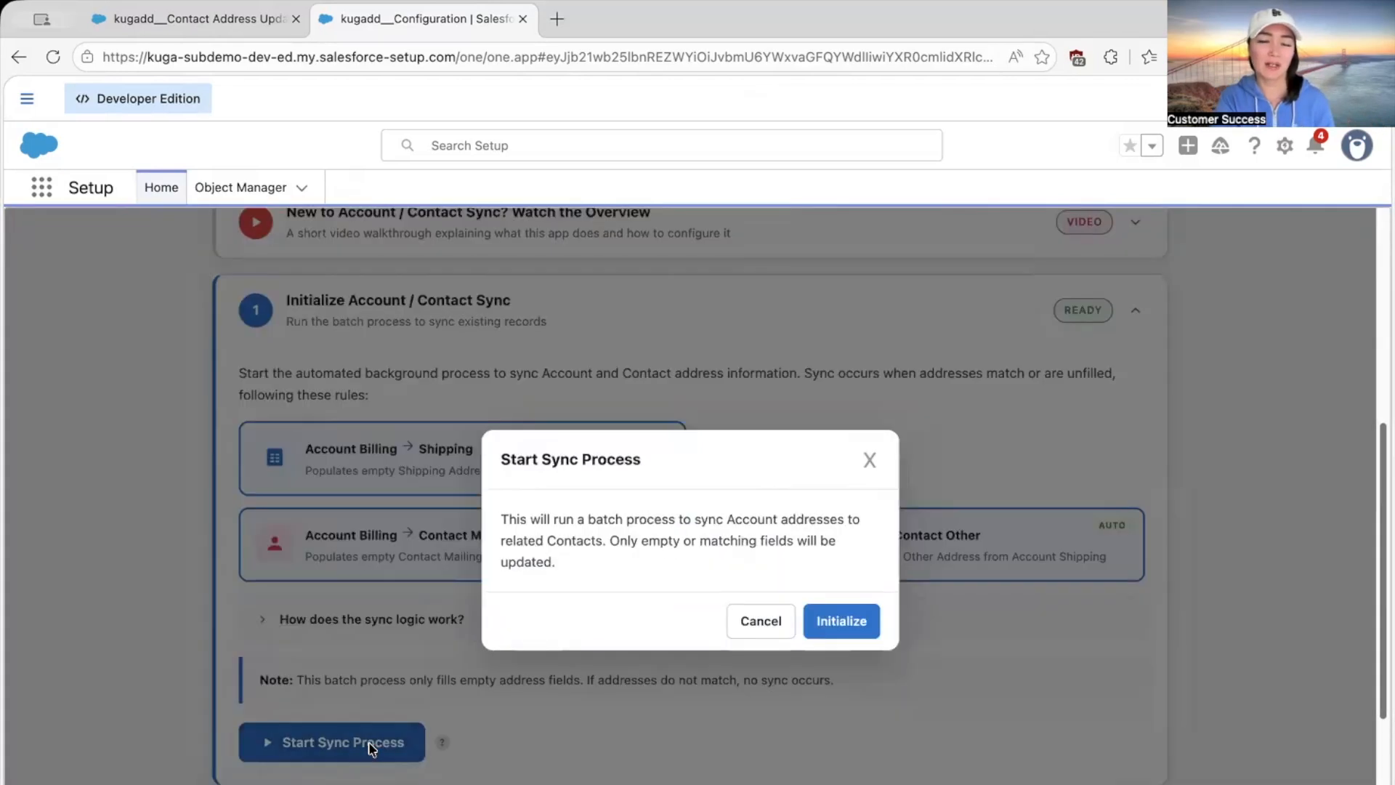
left_click(843, 620)
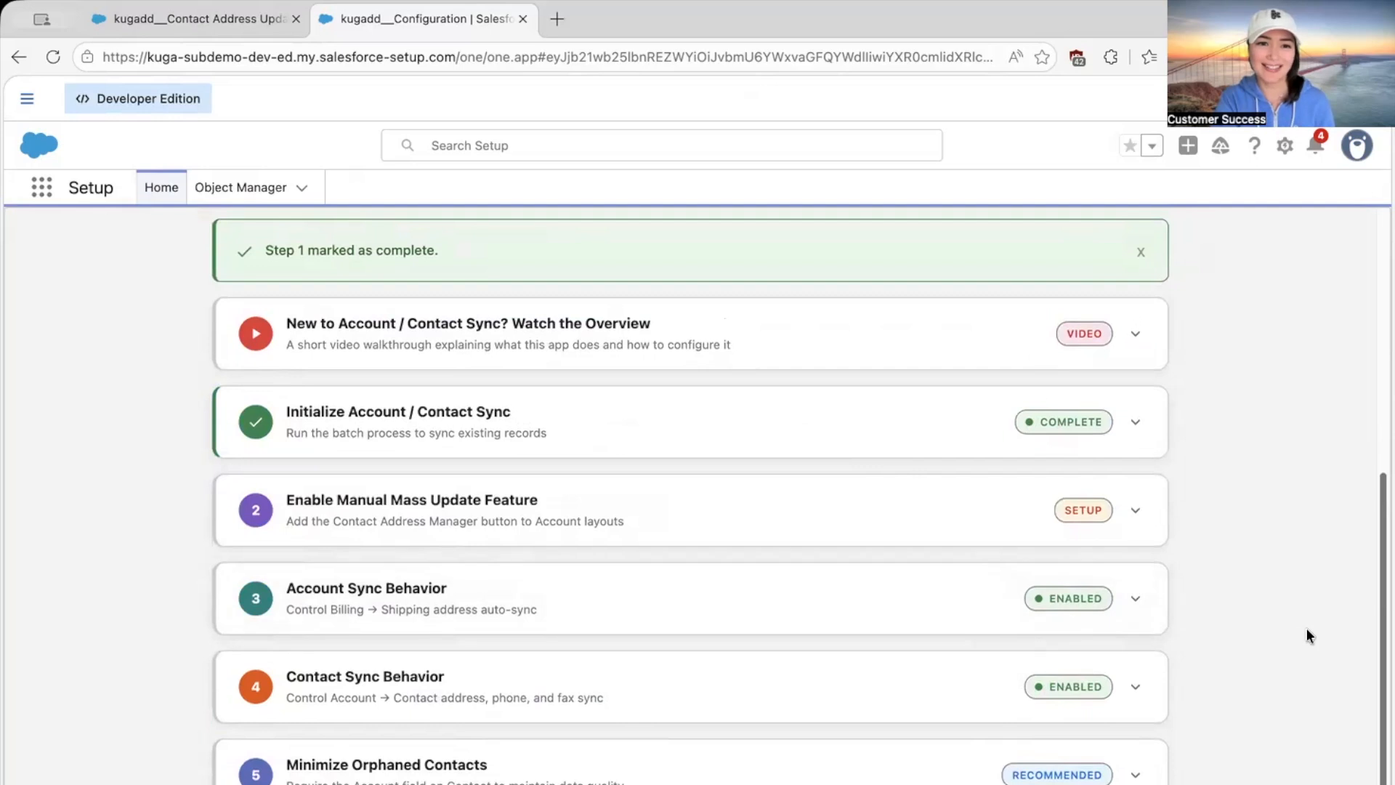
Step: Reopen the Initialize Account / Contact Sync section, review its sync rules and collapse it again
scroll(1307, 629, "up", 2)
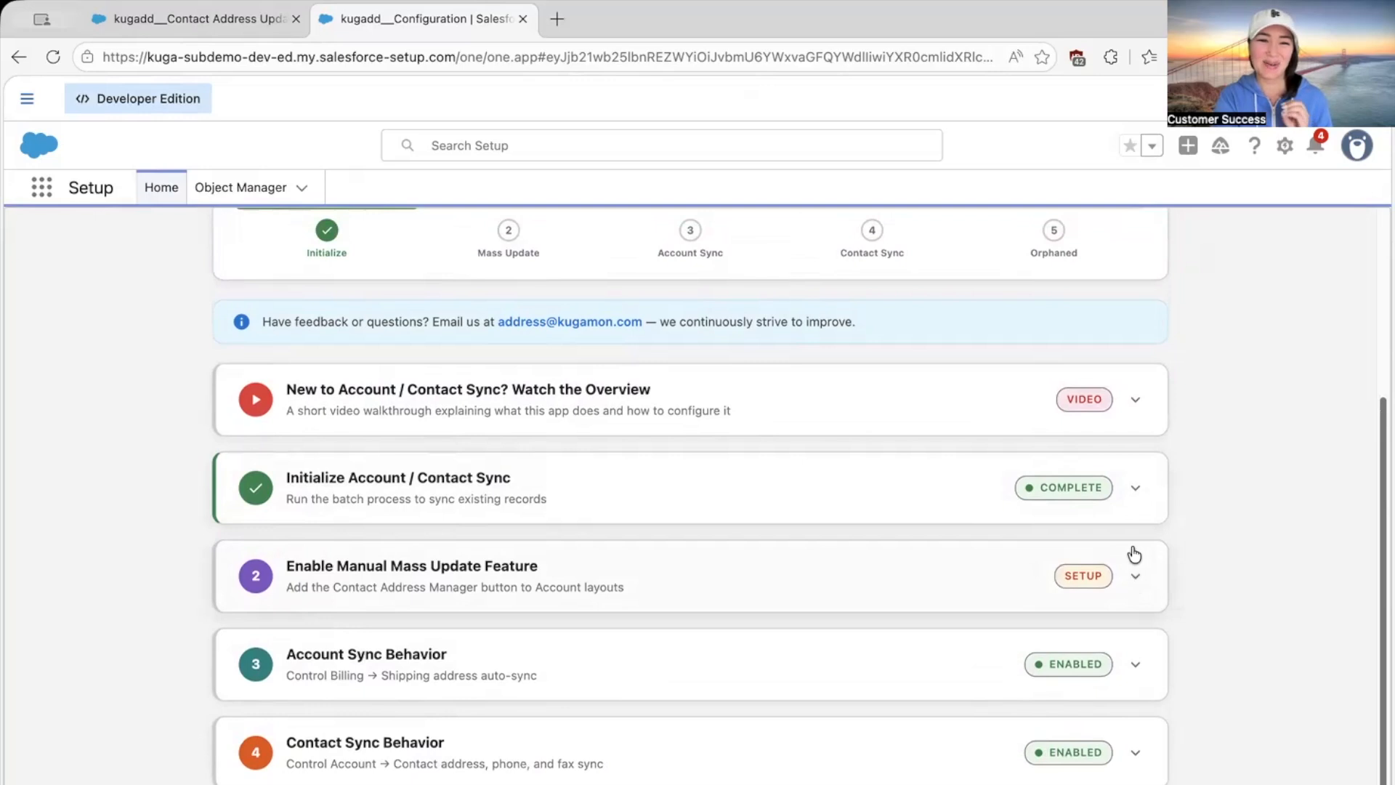
left_click(1118, 501)
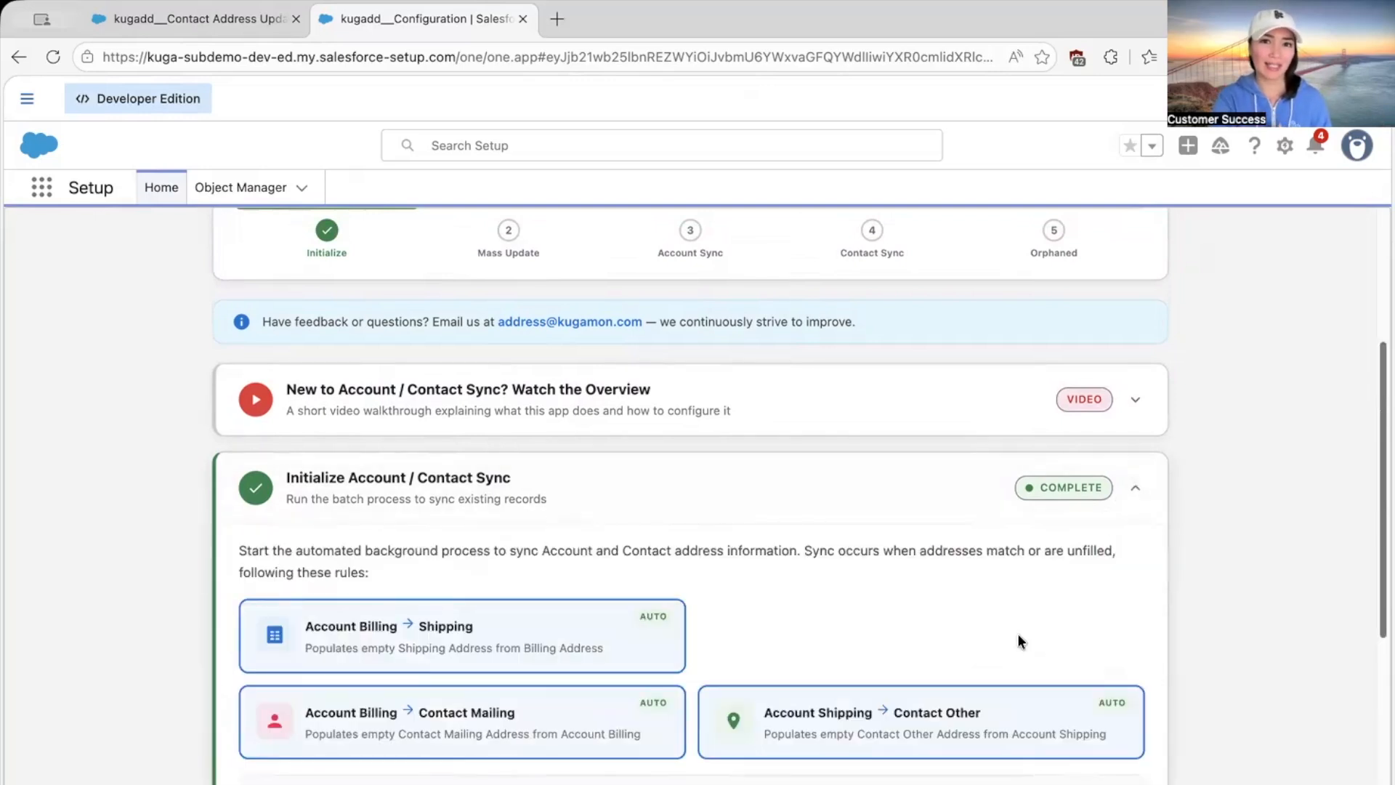
scroll(1017, 640, "down", 3)
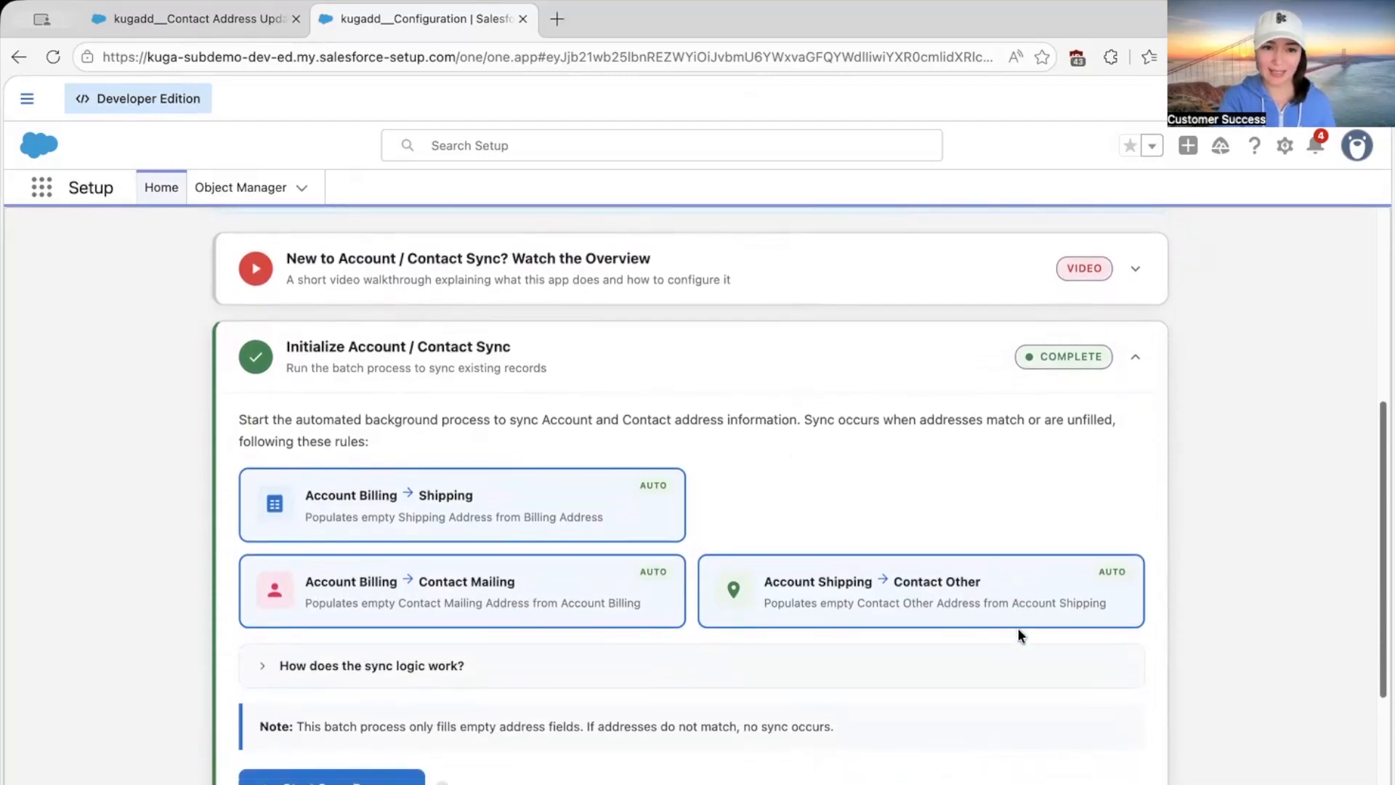
scroll(1018, 635, "down", 3)
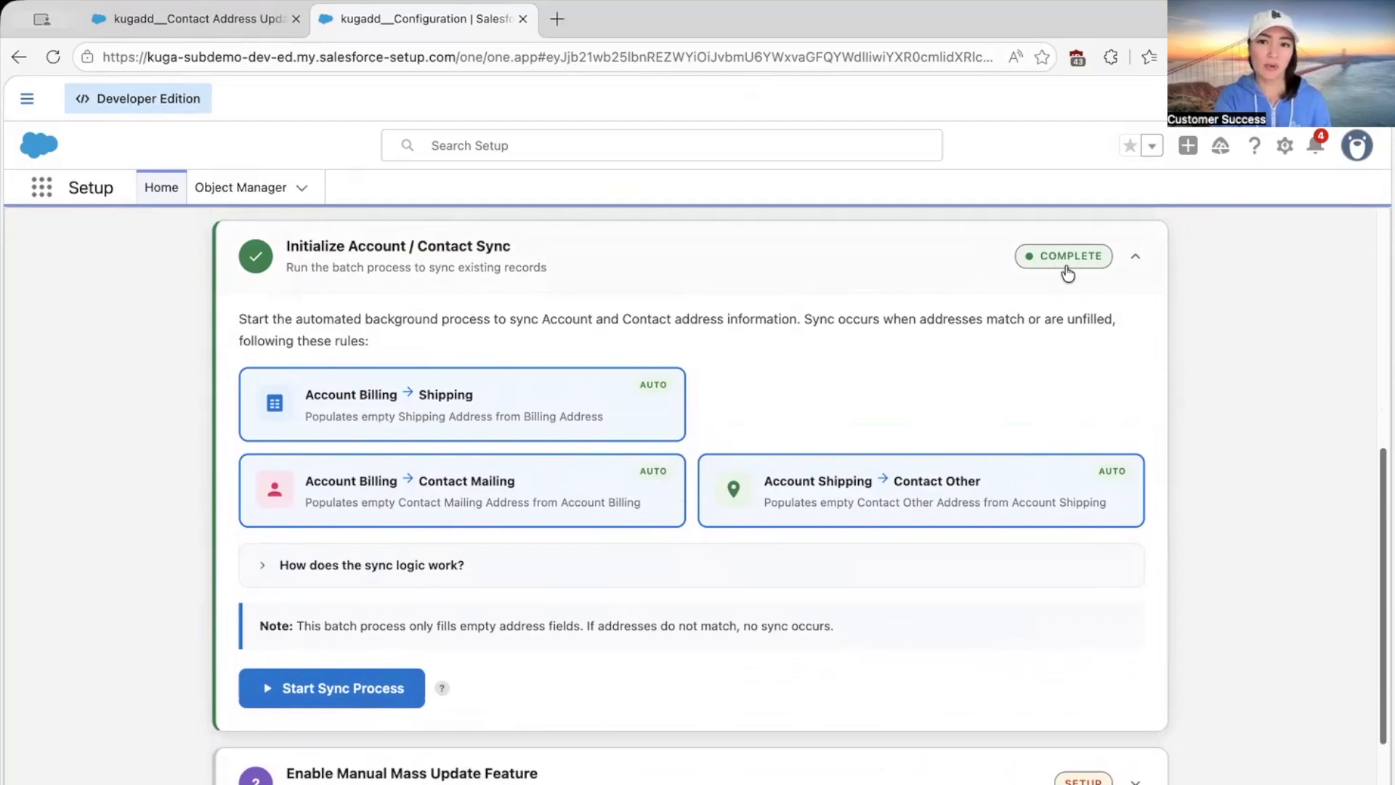
left_click(1139, 270)
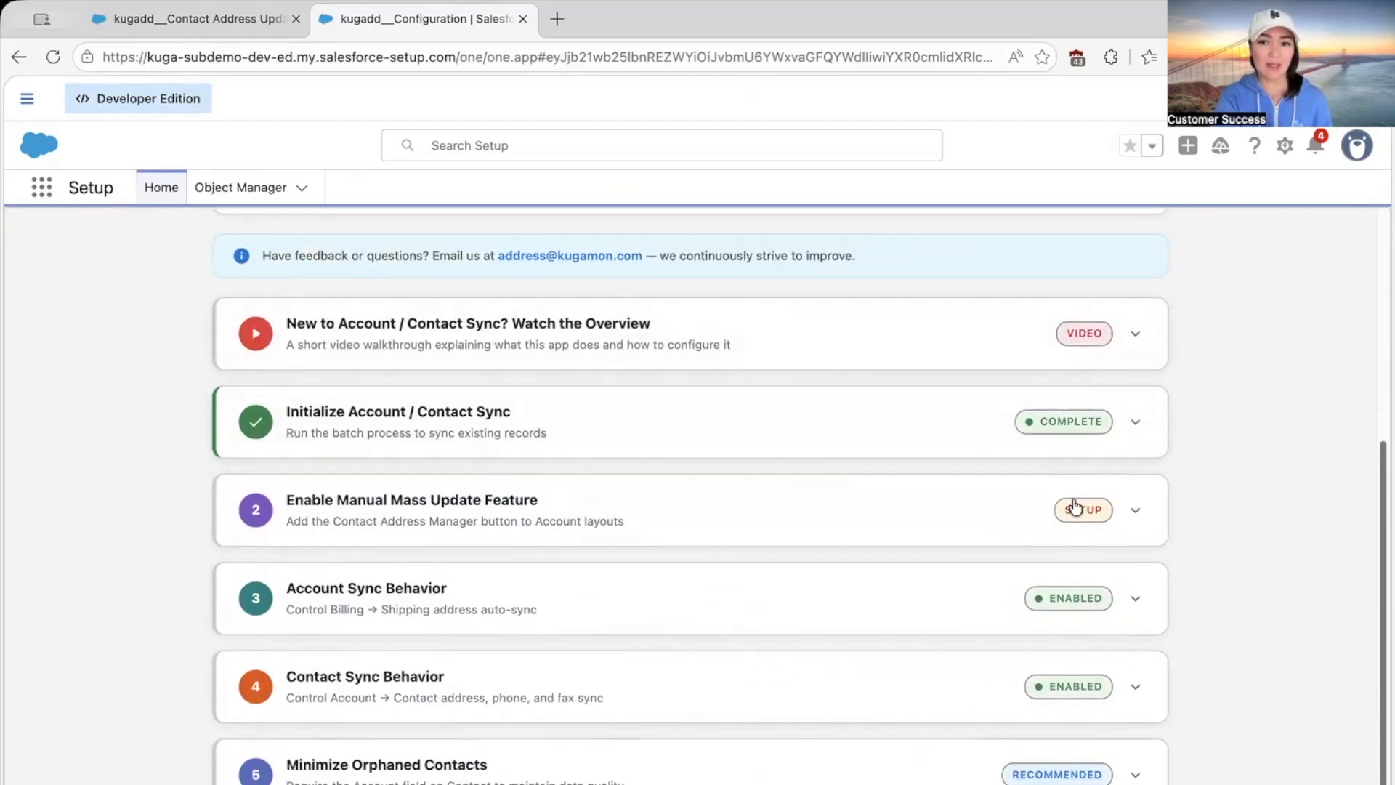
Step: Expand Enable Manual Mass Update Feature, check the Contact Address Manager on the Edge Communications account, and mark the feature's setup complete
left_click(834, 516)
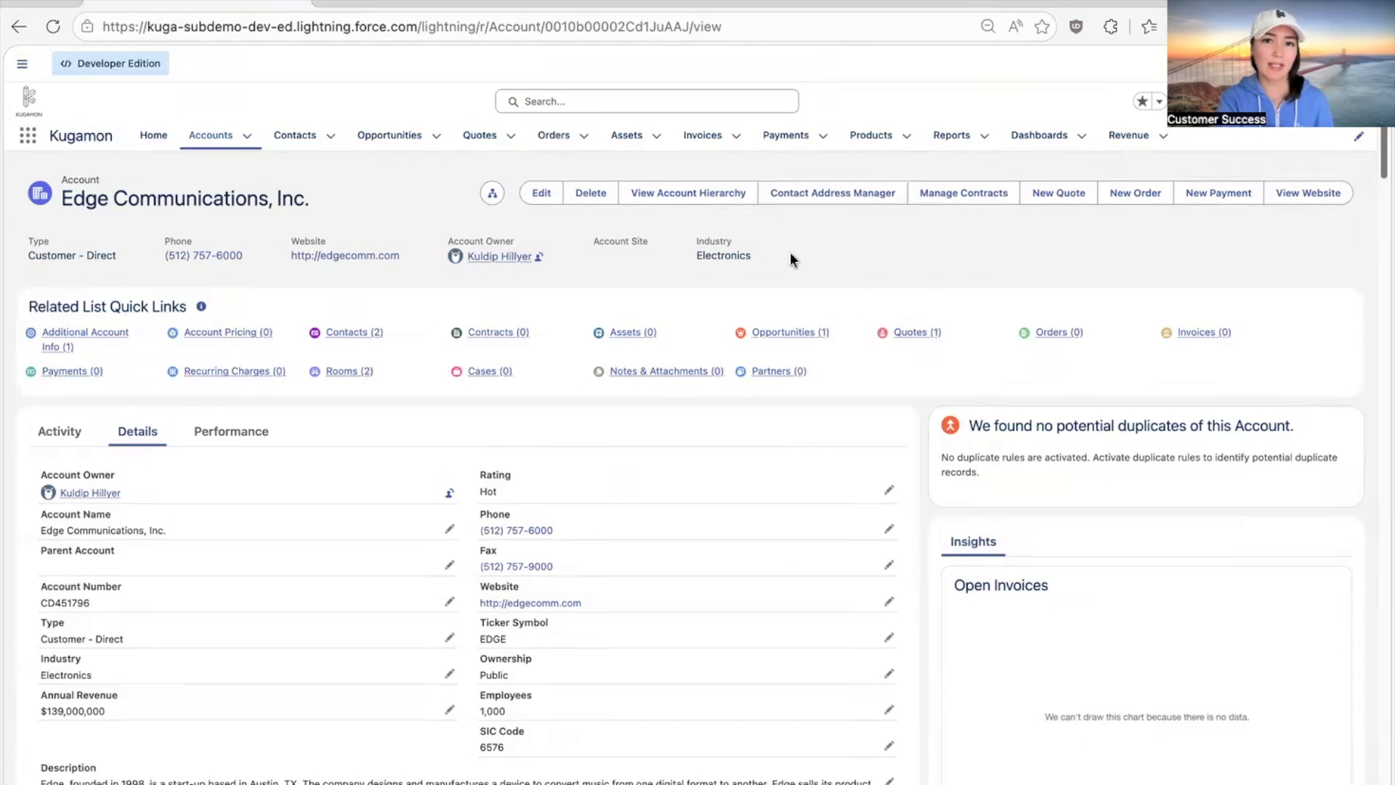
left_click(837, 191)
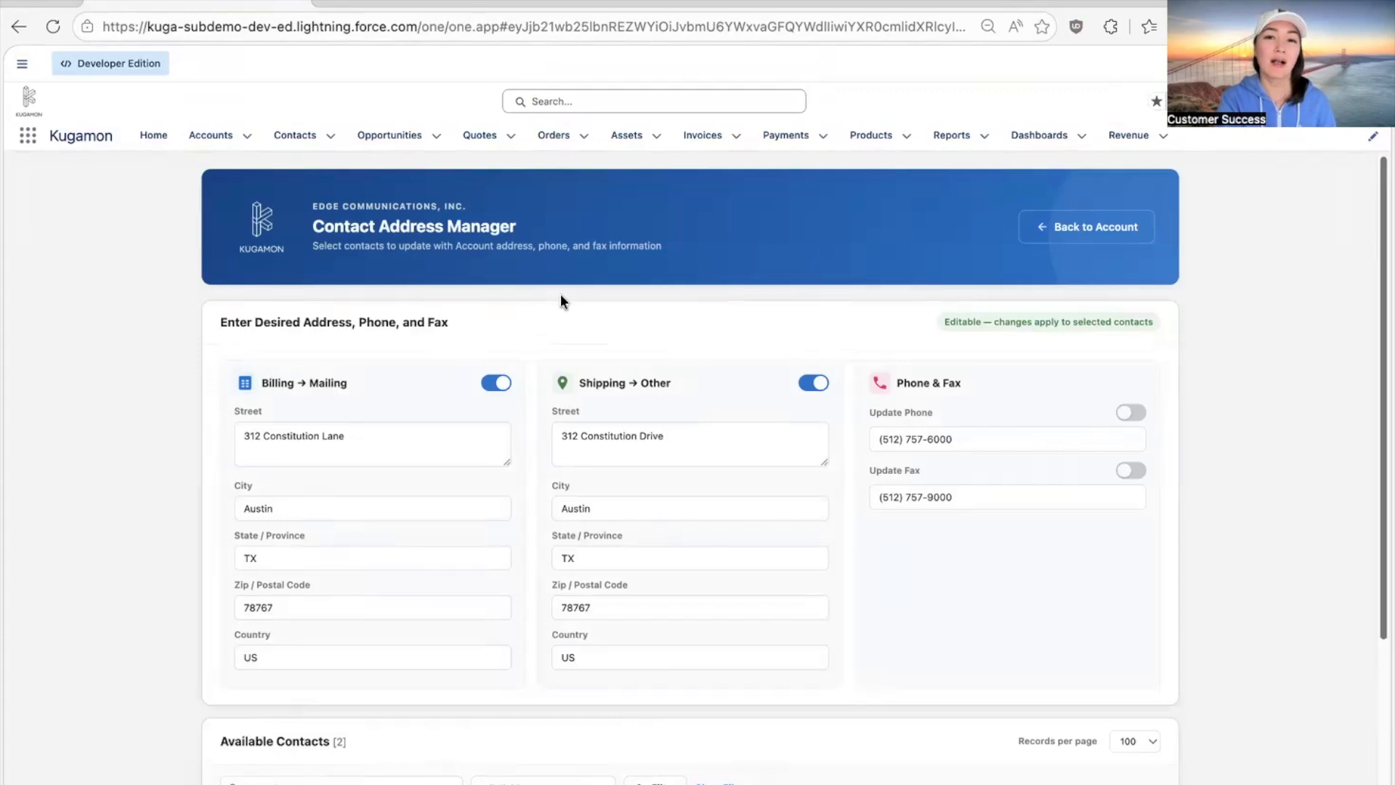
left_click(372, 21)
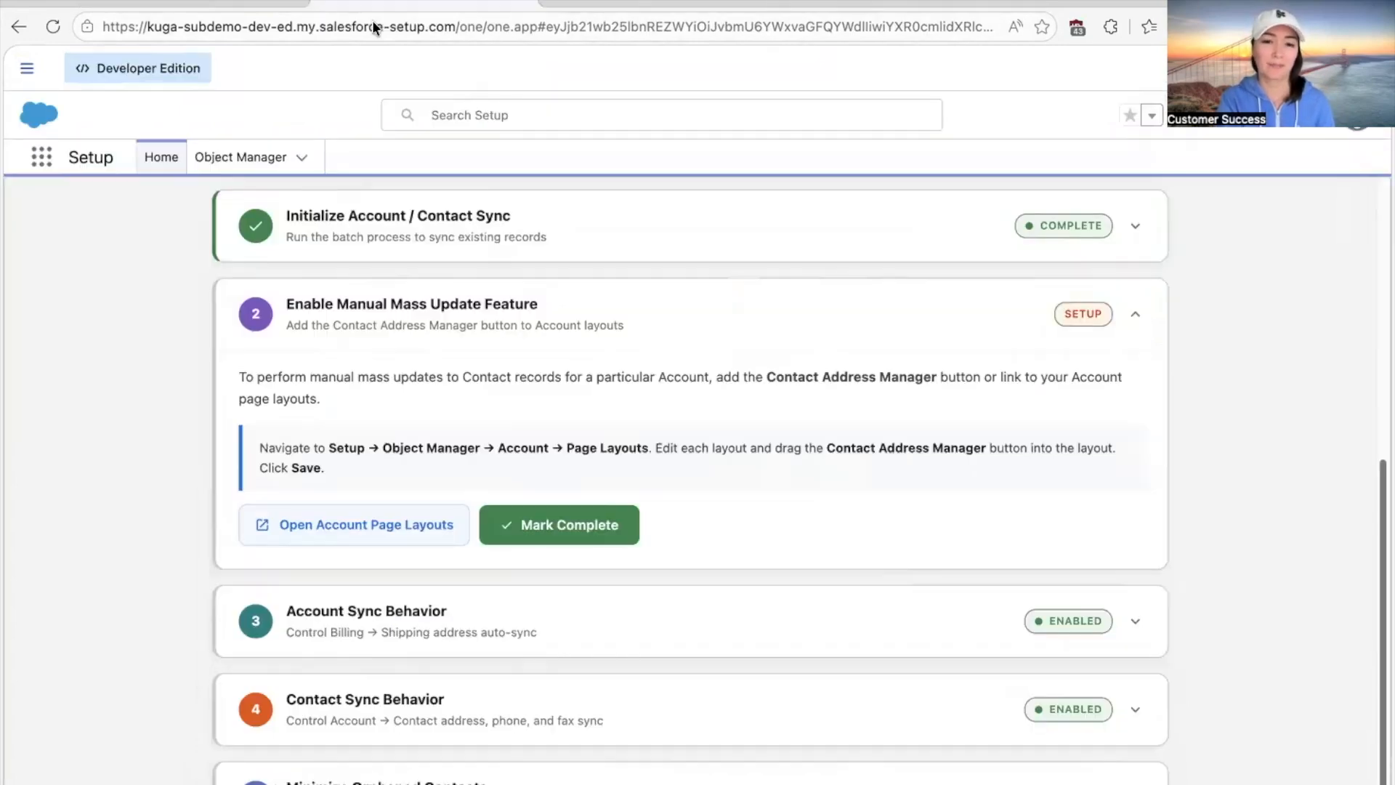
left_click(588, 529)
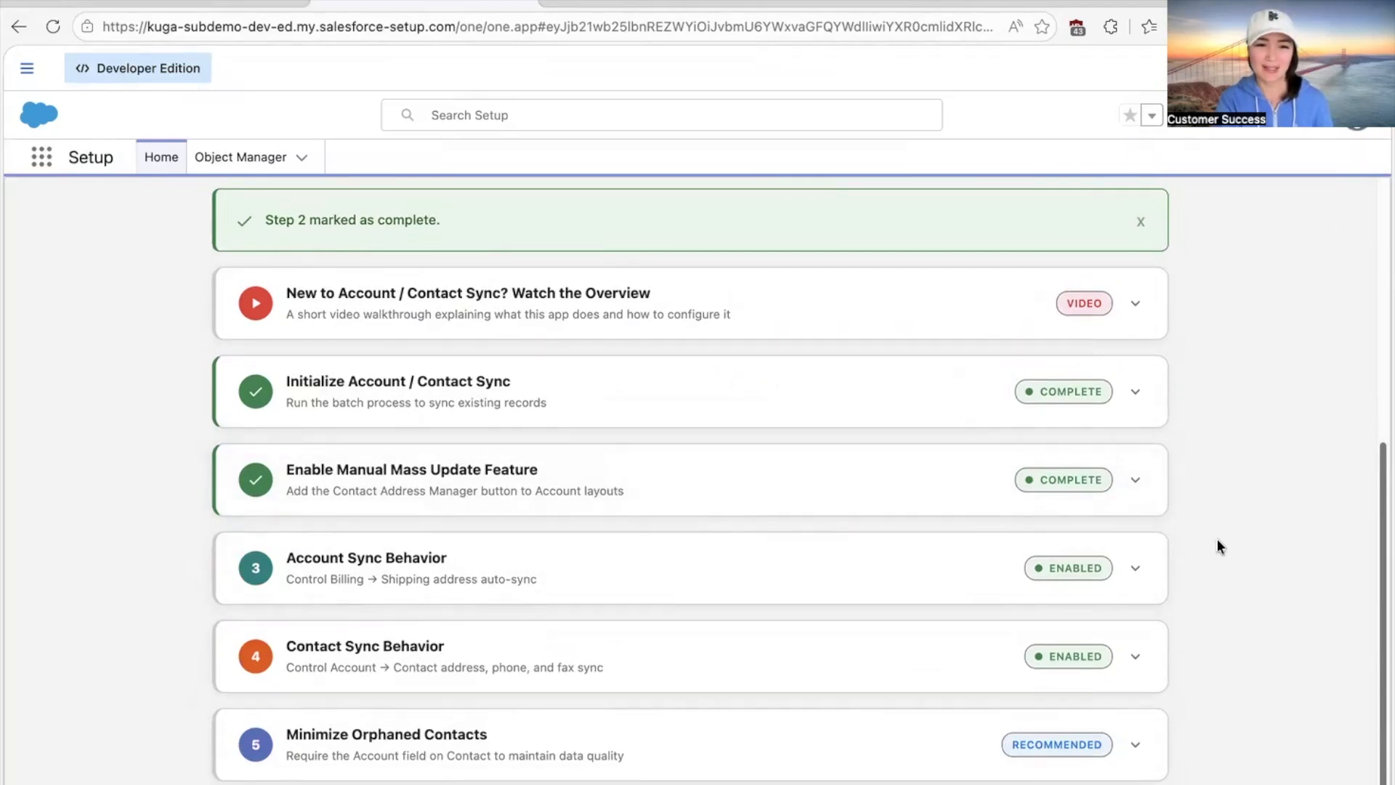
Step: In Account Sync Behavior, switch Disable Billing → Shipping Address Sync on and back off, and save the settings
left_click(728, 579)
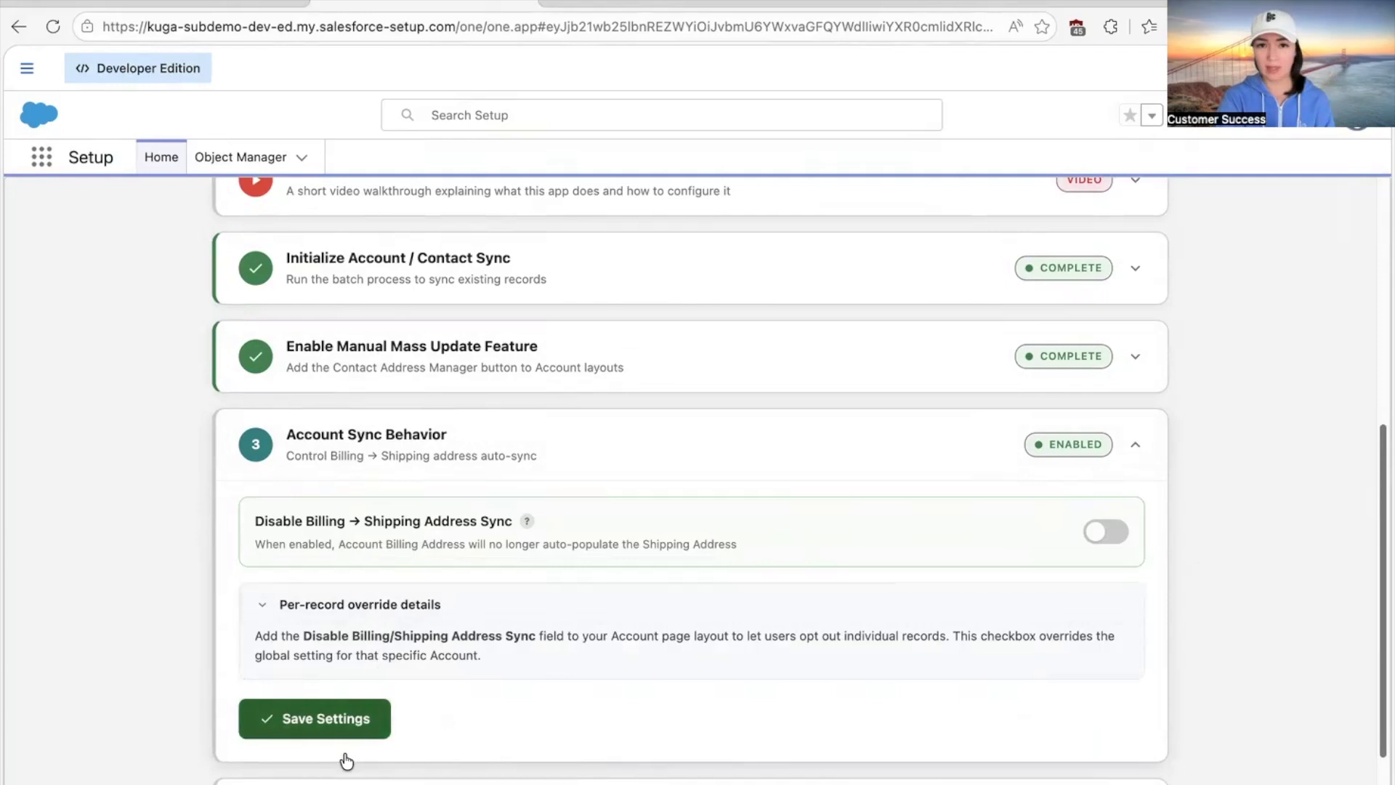
left_click(1106, 531)
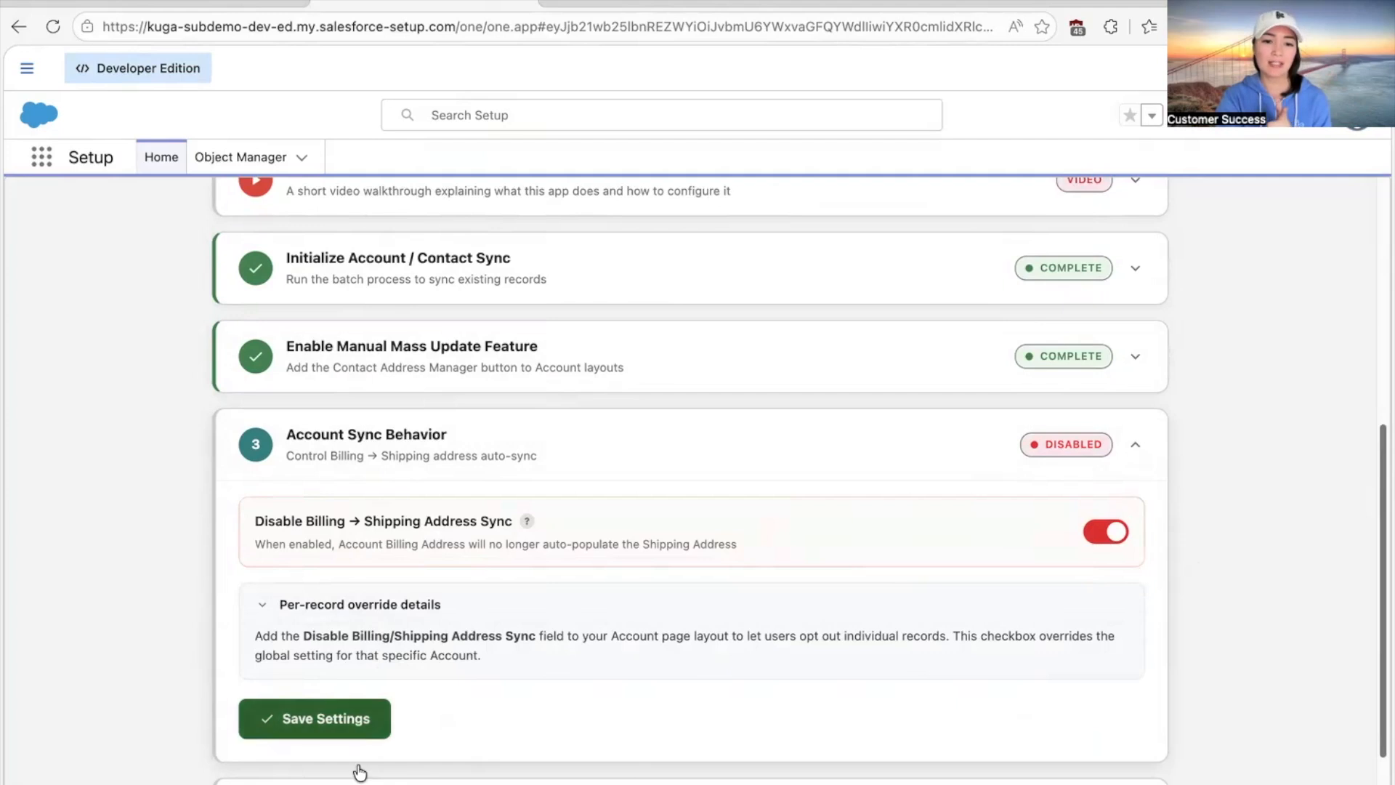
left_click(1119, 555)
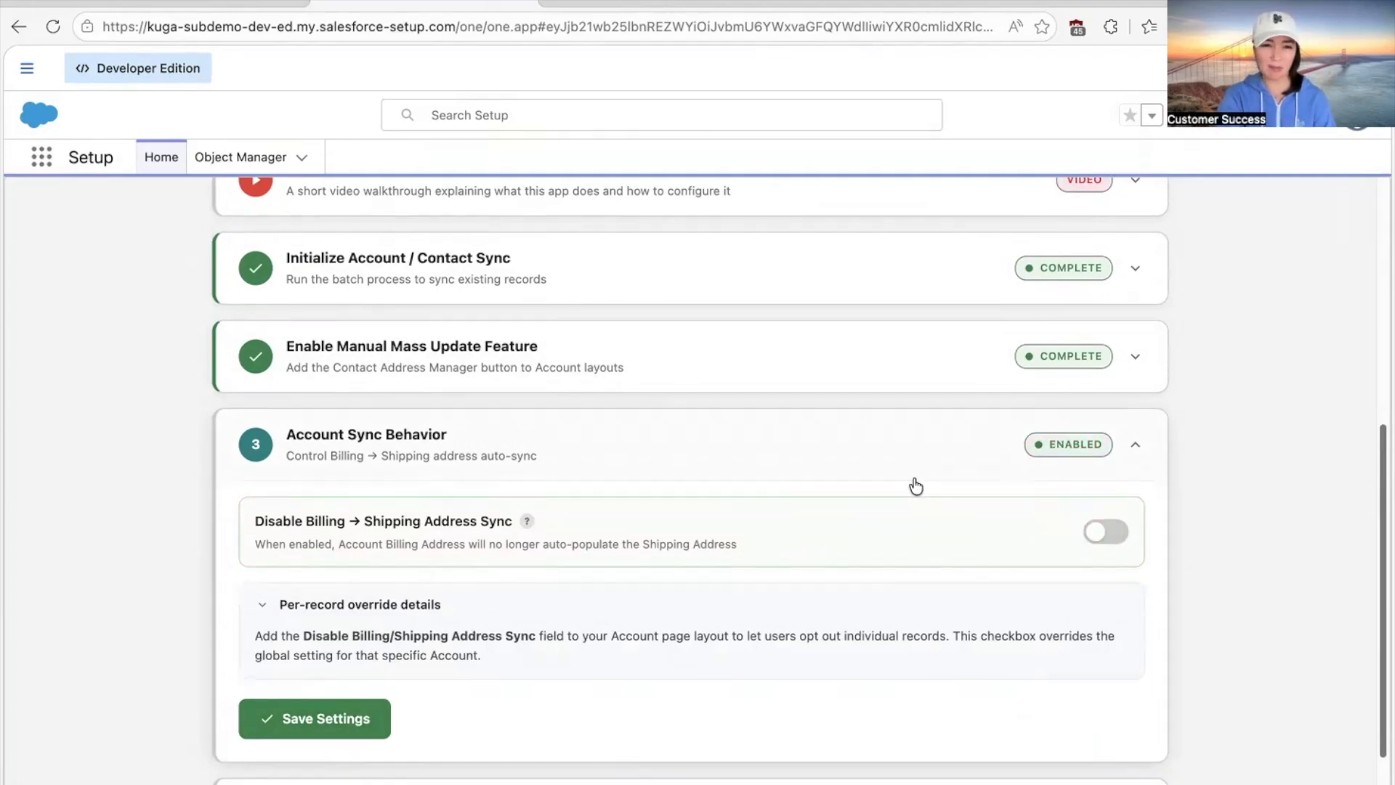
left_click(336, 738)
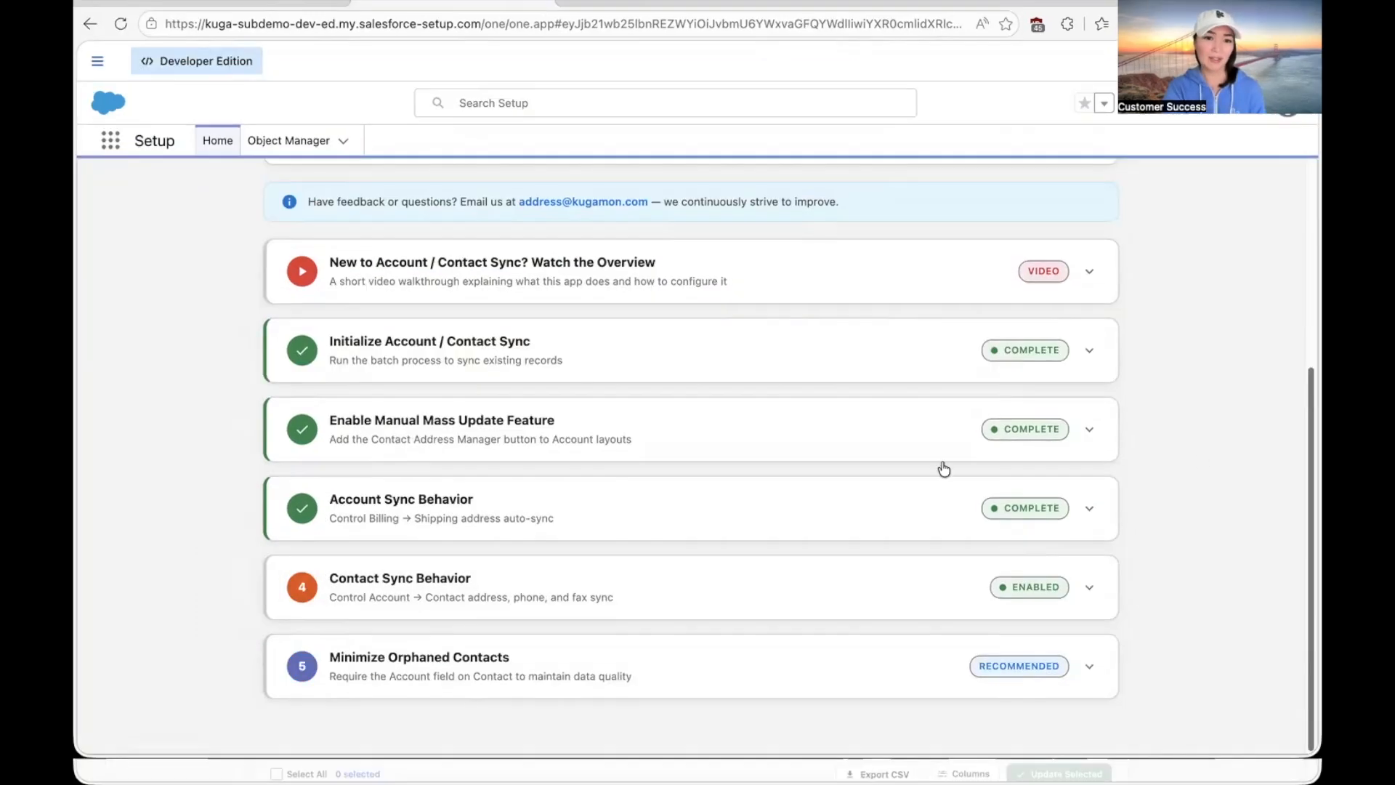
Step: Save Contact Sync Behavior with Account Phone and Account Fax sync disabled, and mark Minimize Orphaned Contacts complete
left_click(522, 610)
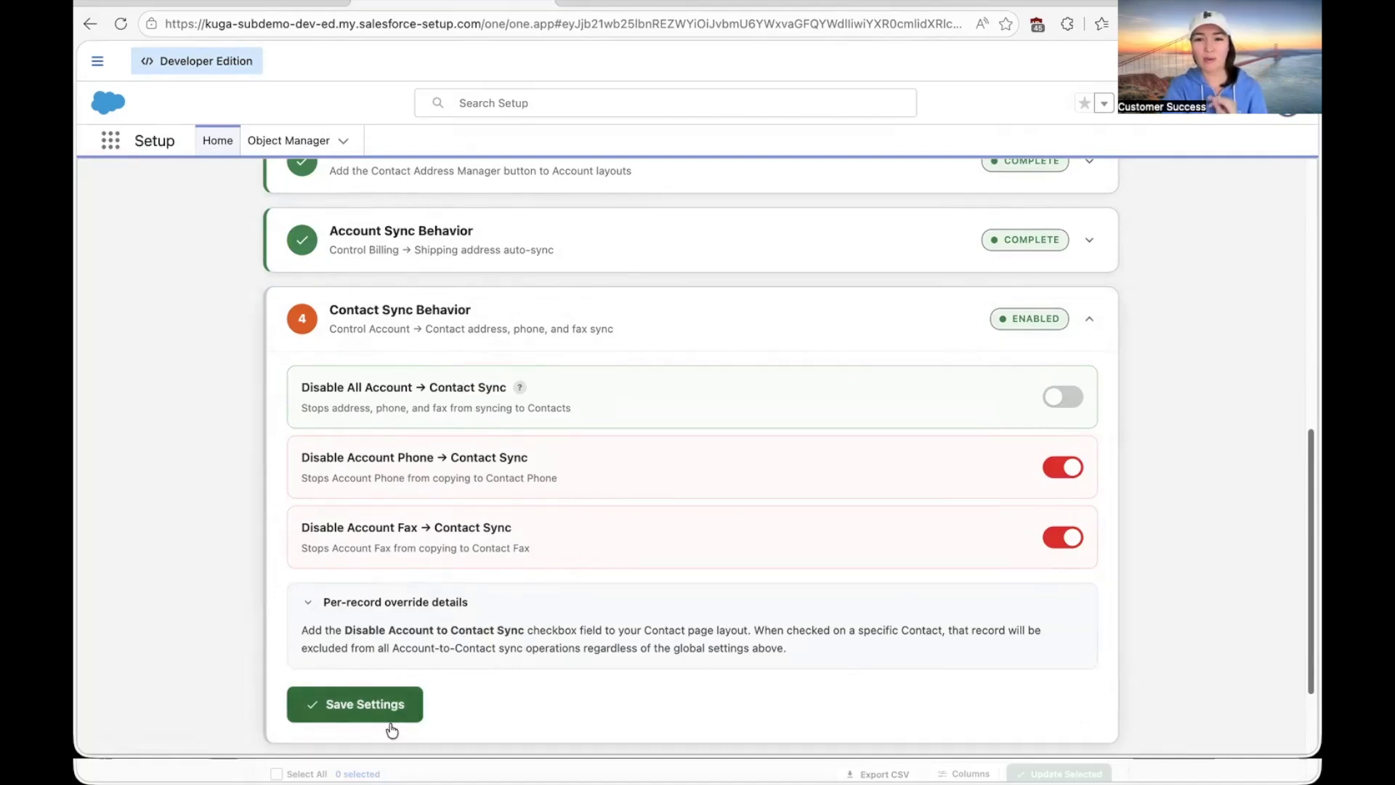
left_click(364, 706)
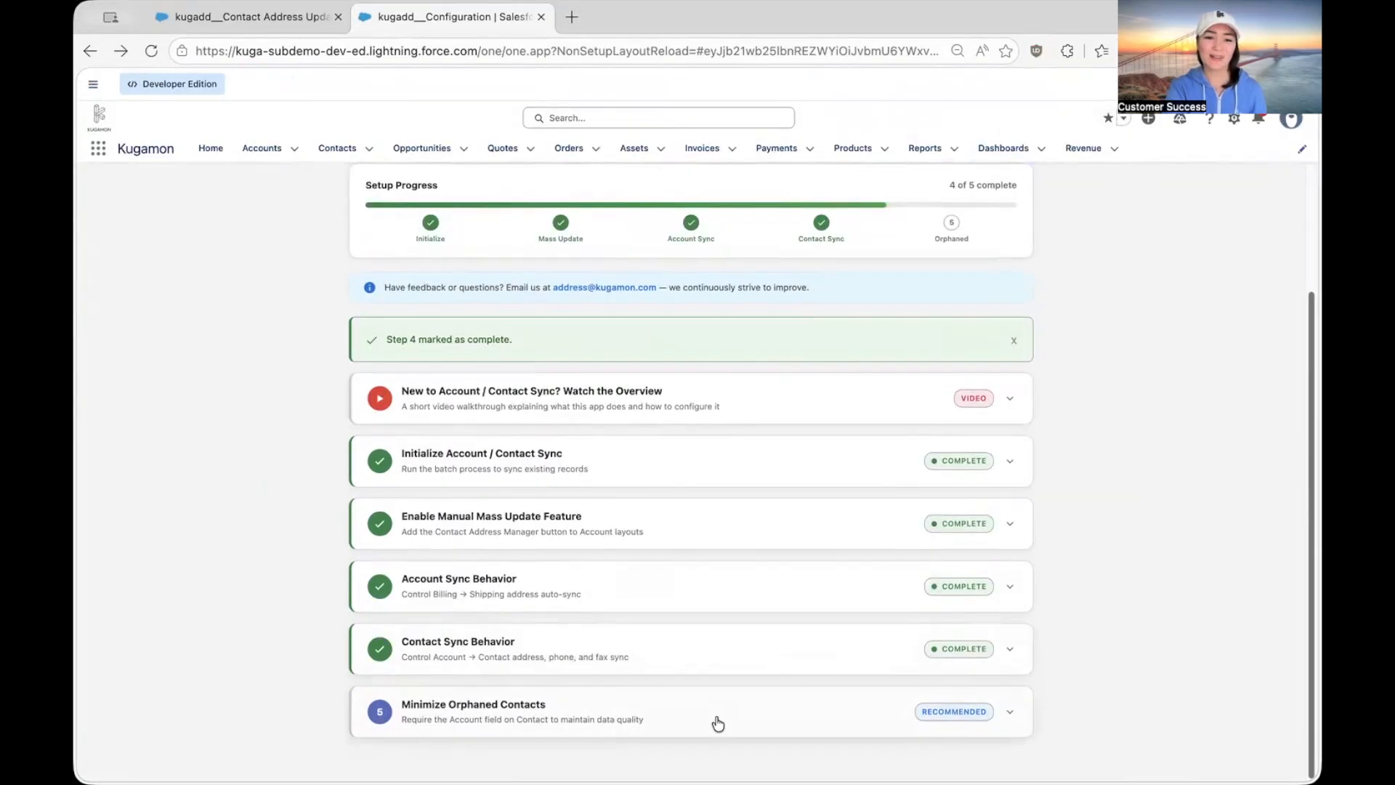
left_click(717, 721)
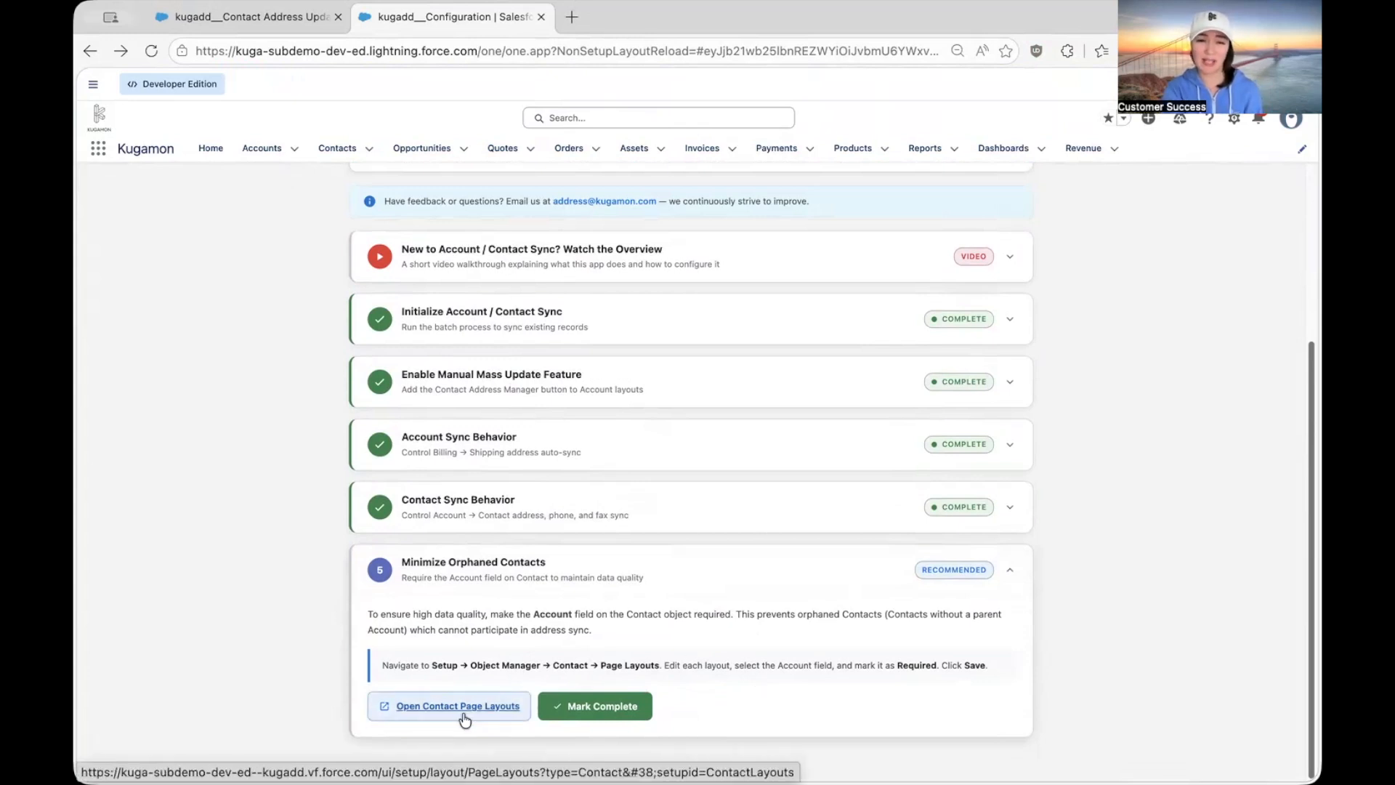
left_click(616, 712)
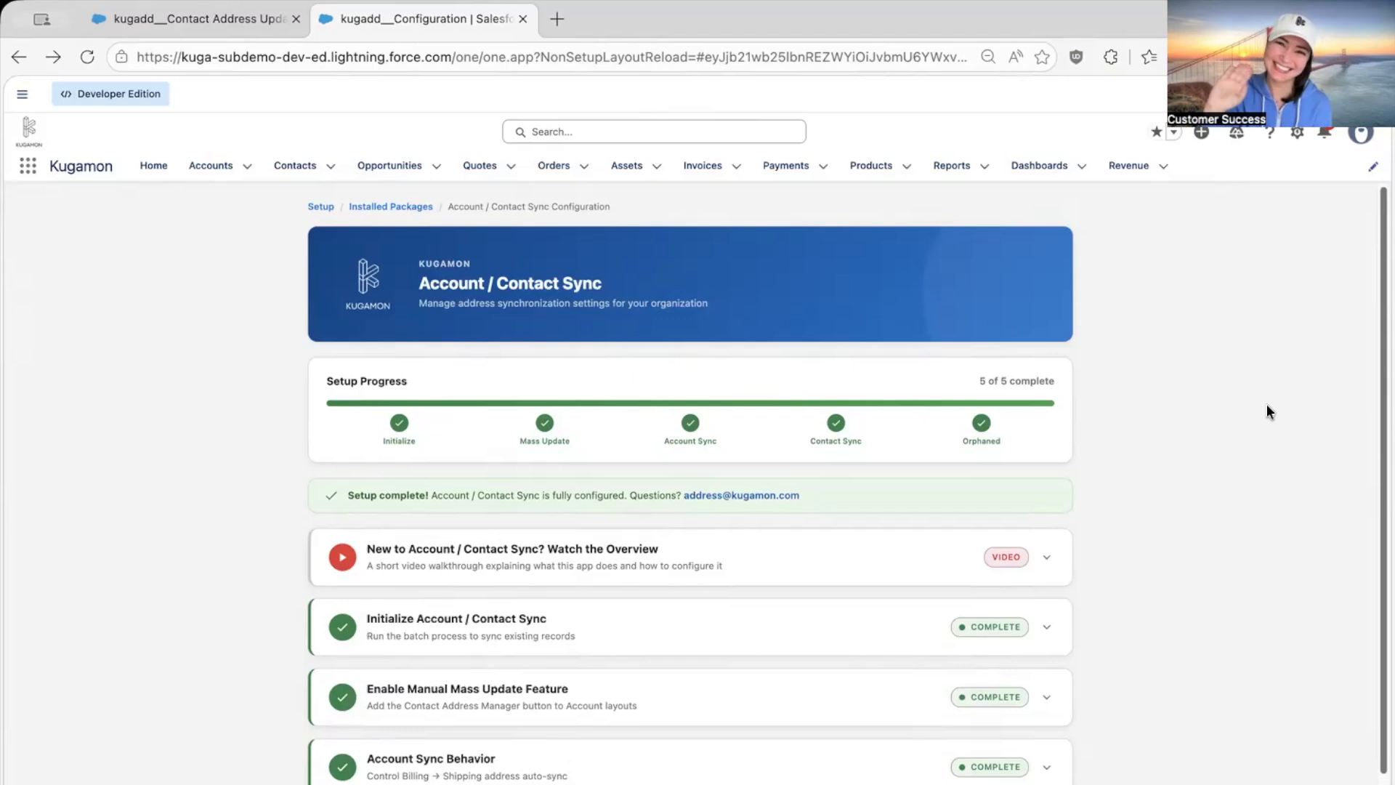
Step: Return to the Contact Address Manager of the Edge Communications account and look over its available contacts
left_click(233, 19)
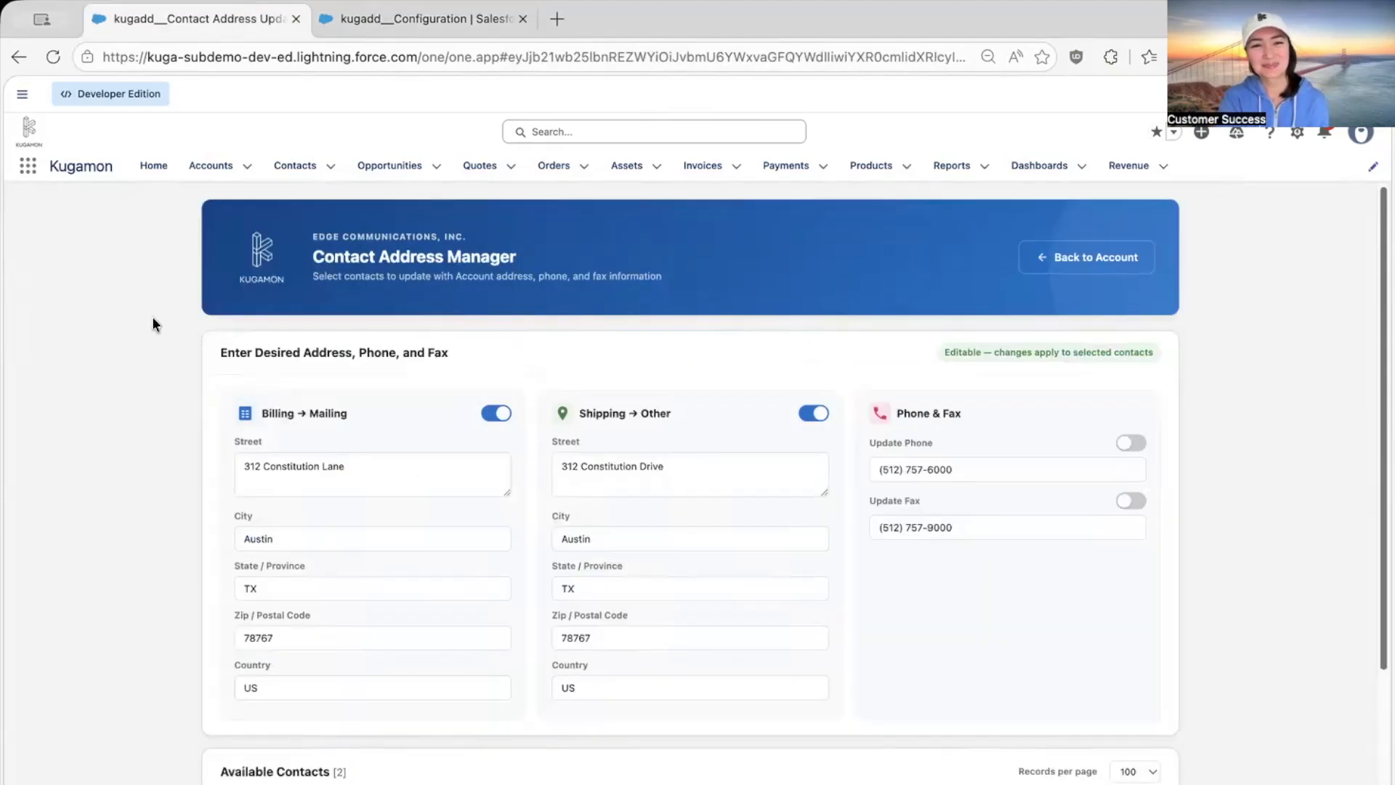
scroll(153, 324, "down", 4)
scroll(152, 323, "up", 4)
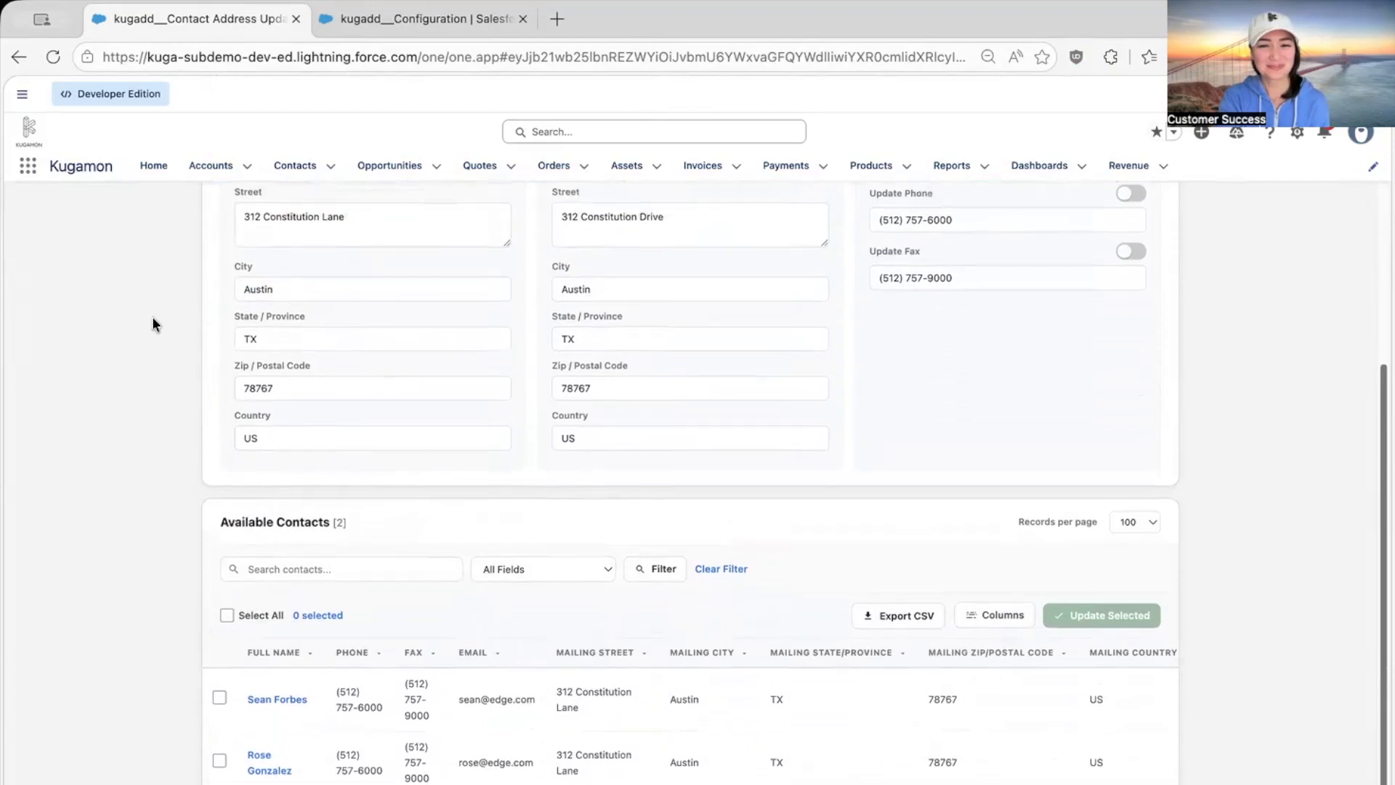